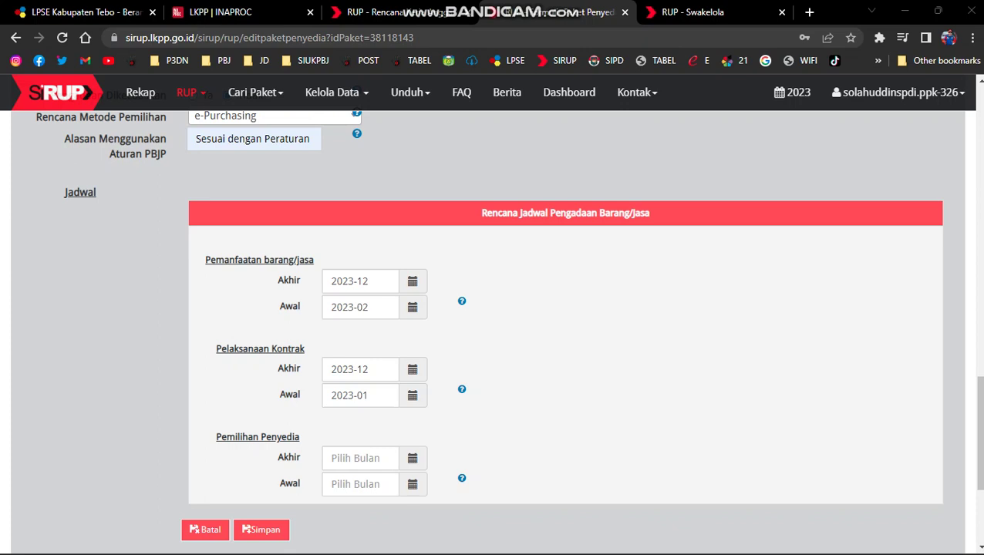
# Set both the end and start of the Pemilihan Penyedia schedule to January 2023 and save the package.
pyautogui.click(360, 458)
pyautogui.click(438, 374)
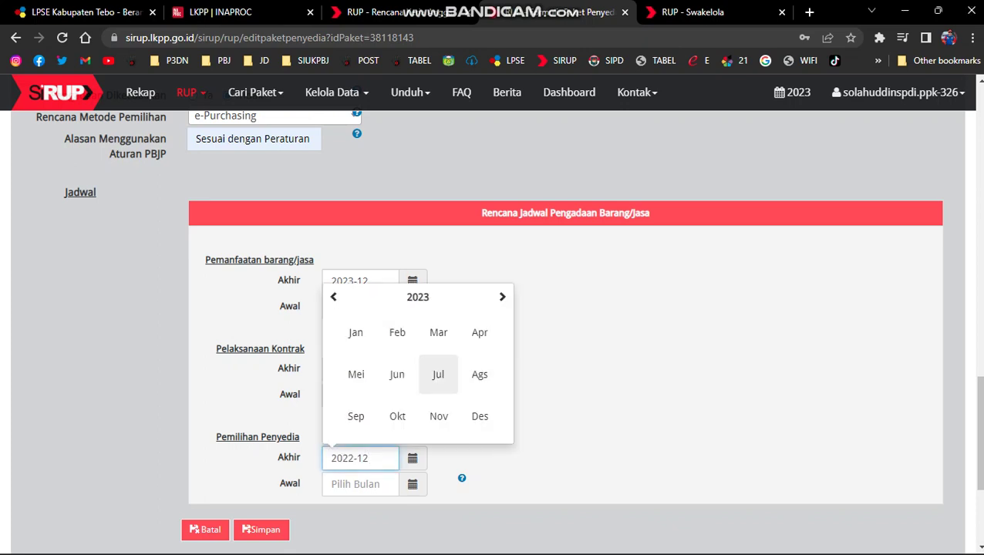
pyautogui.click(356, 332)
pyautogui.click(360, 484)
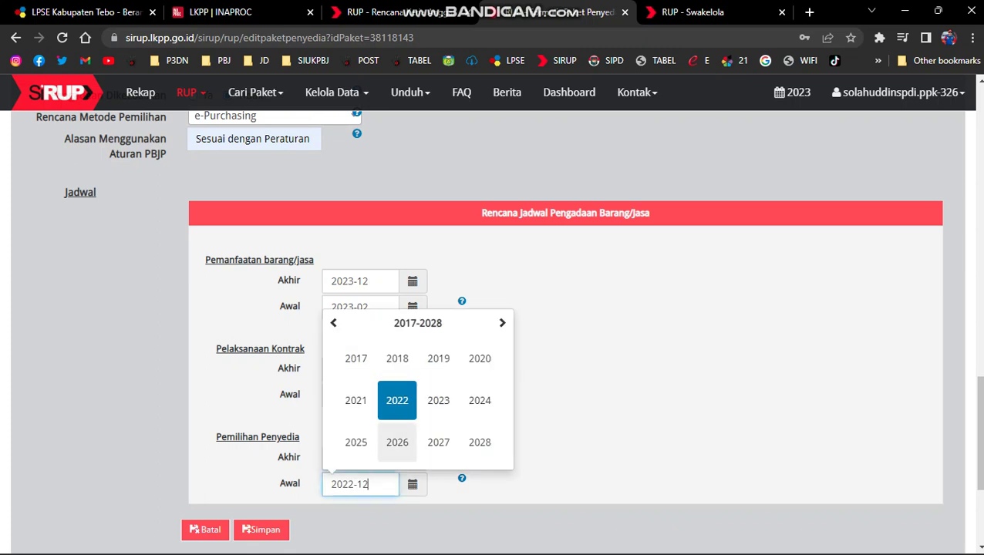
pyautogui.click(440, 399)
pyautogui.click(356, 358)
pyautogui.click(261, 530)
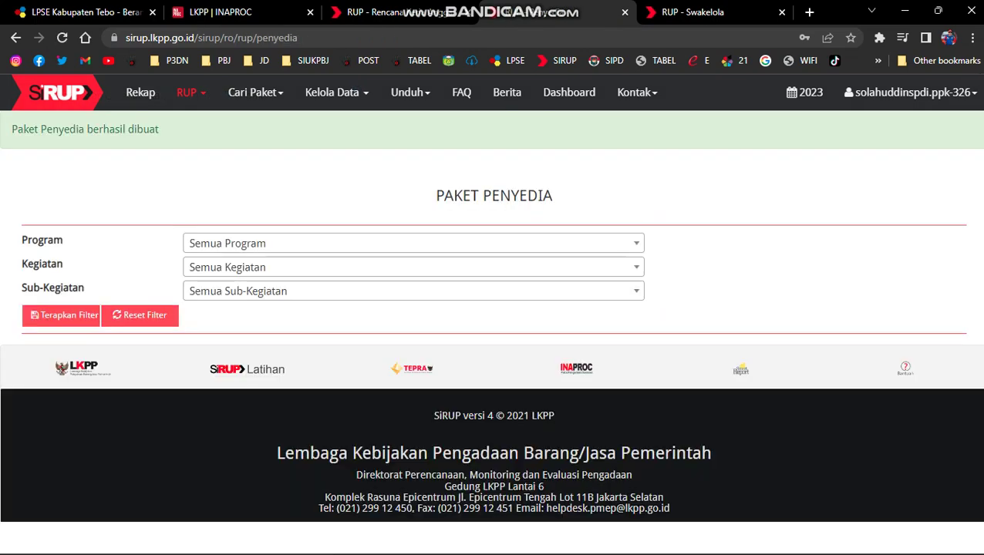
# List the provider packages for all programs, mark Belanja Makanan dan Minuman Rapat as final draft, and confirm its finalization.
pyautogui.click(61, 315)
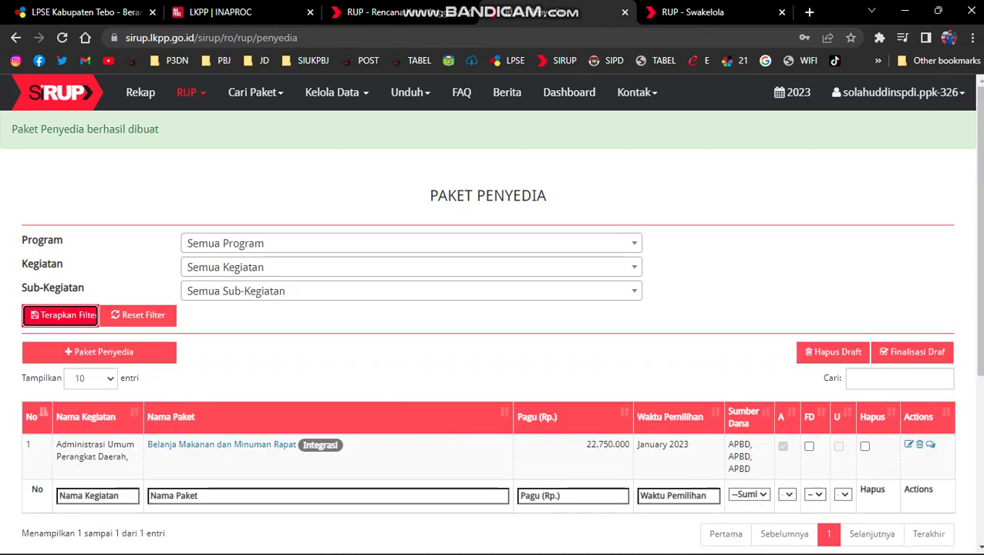
pyautogui.click(809, 447)
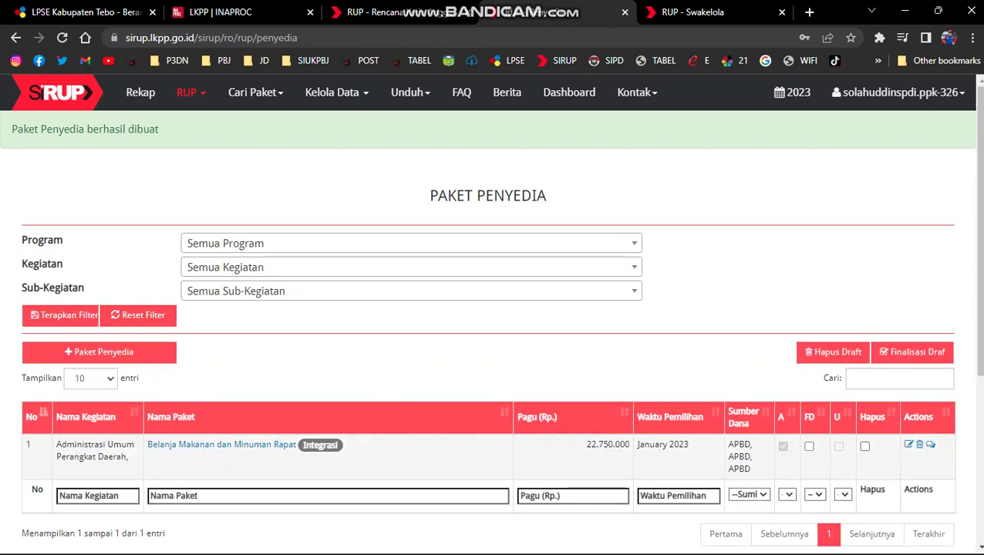
pyautogui.click(912, 351)
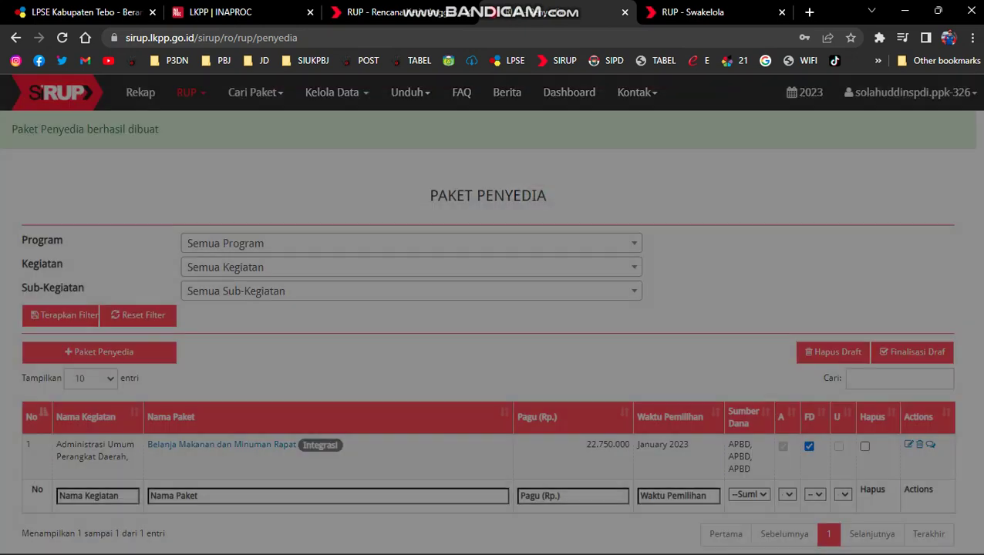
pyautogui.click(627, 205)
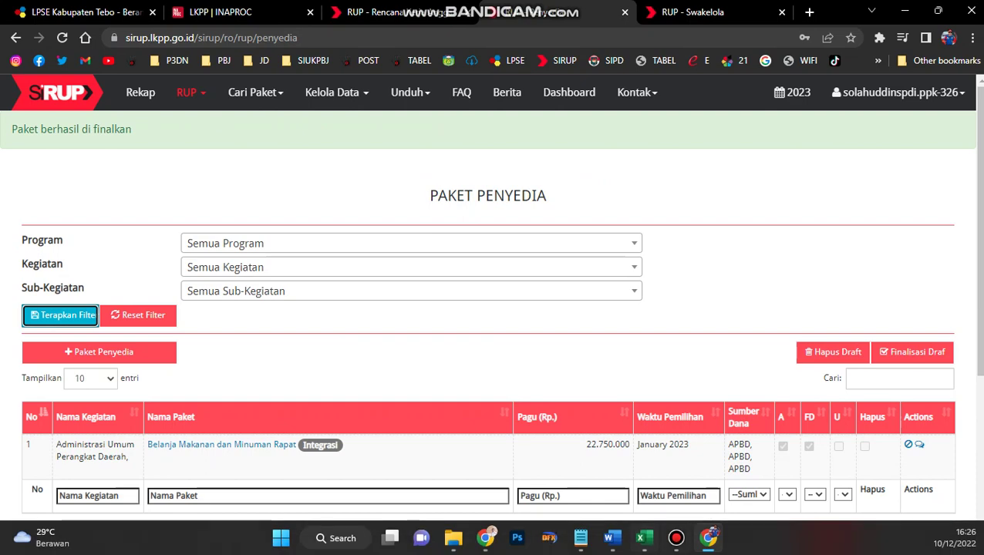
# Switch to the other Chrome window, open the RUP Penyedia page, and open Swakelola in a separate browser tab.
pyautogui.click(485, 538)
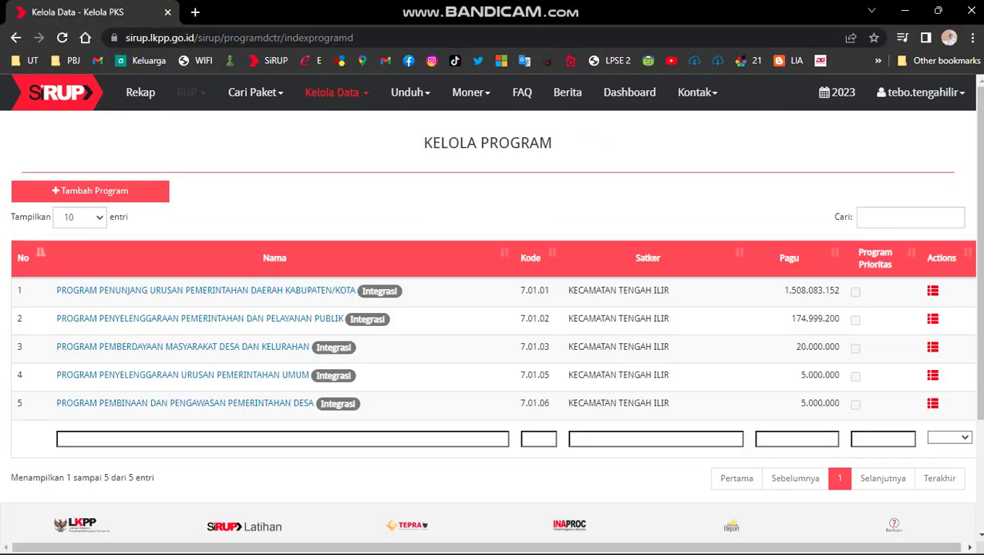
pyautogui.click(189, 91)
pyautogui.click(202, 181)
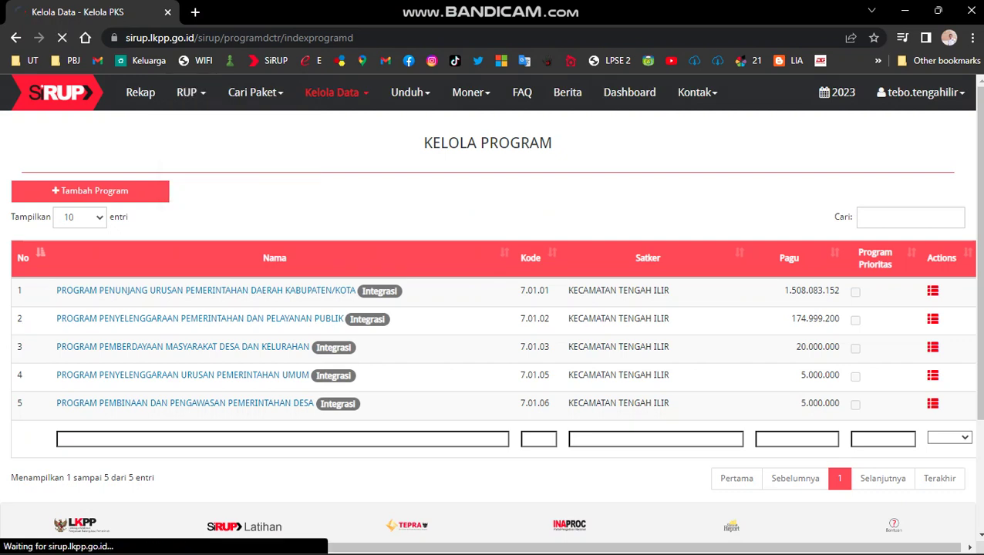
pyautogui.click(189, 91)
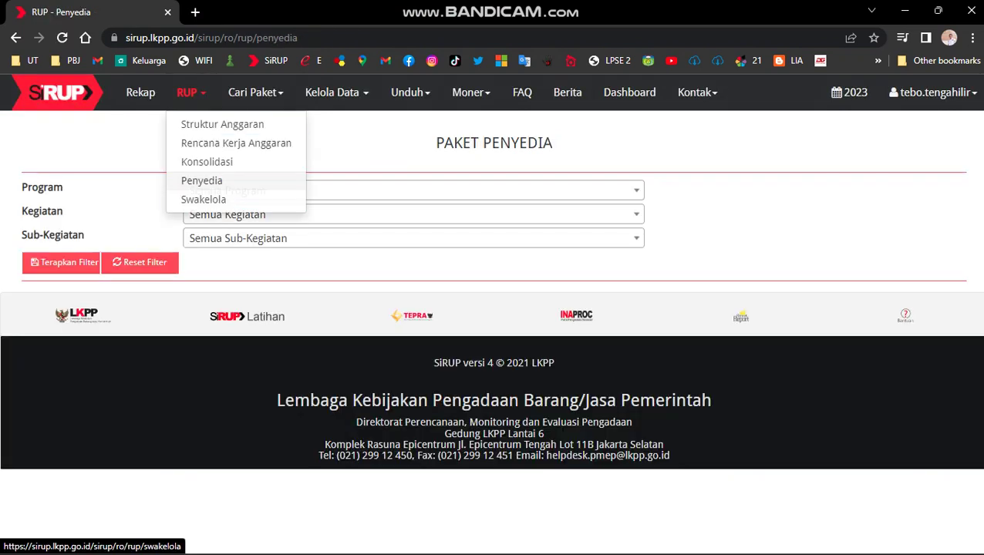
pyautogui.rightClick(205, 199)
pyautogui.click(259, 210)
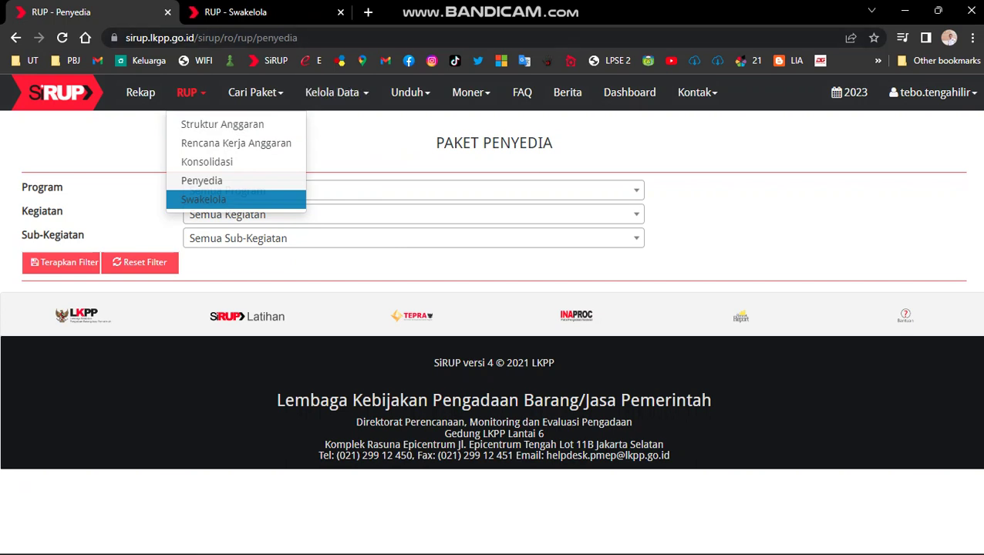
pyautogui.press('Escape')
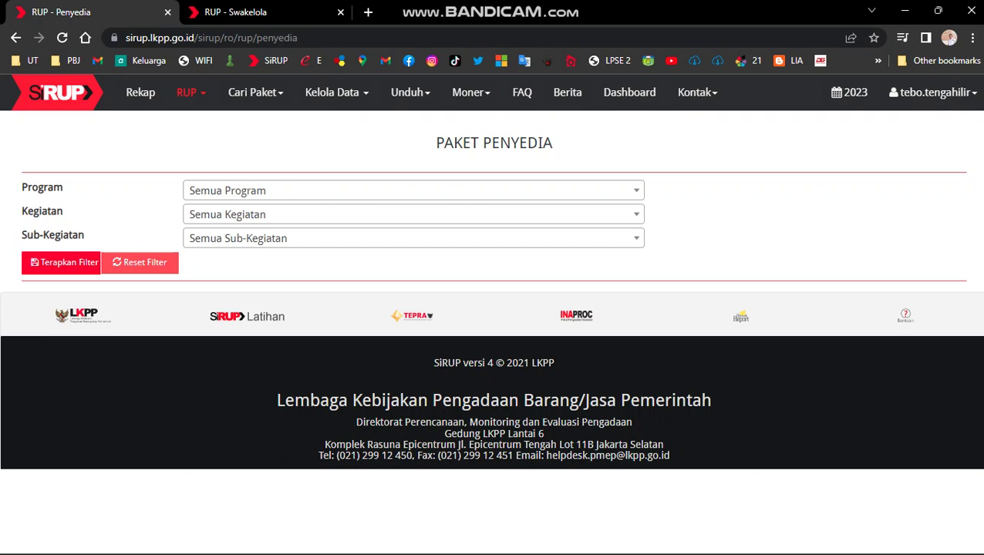
# List the provider packages for all programs, mark Belanja Makanan dan Minuman Rapat for announcement, and confirm announcing it.
pyautogui.click(61, 262)
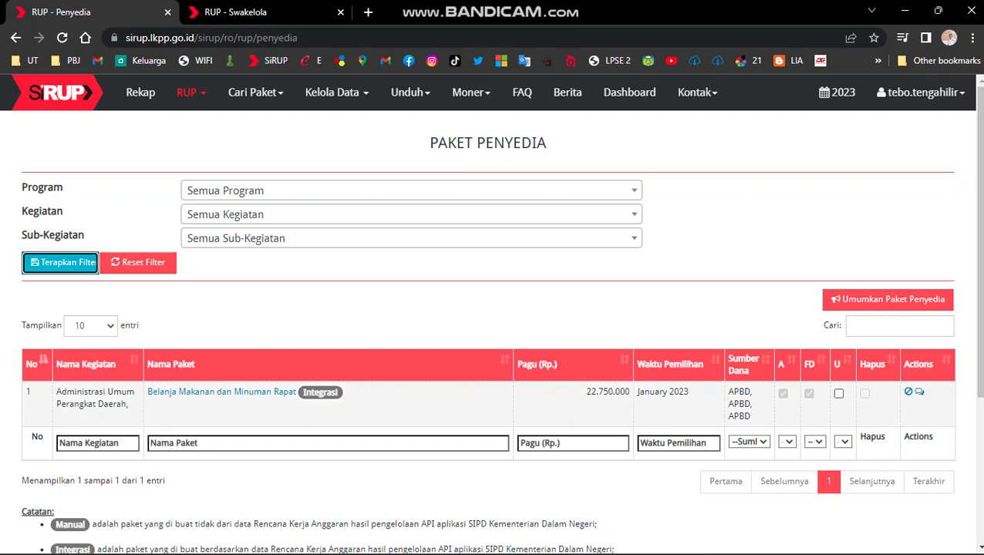
pyautogui.click(839, 393)
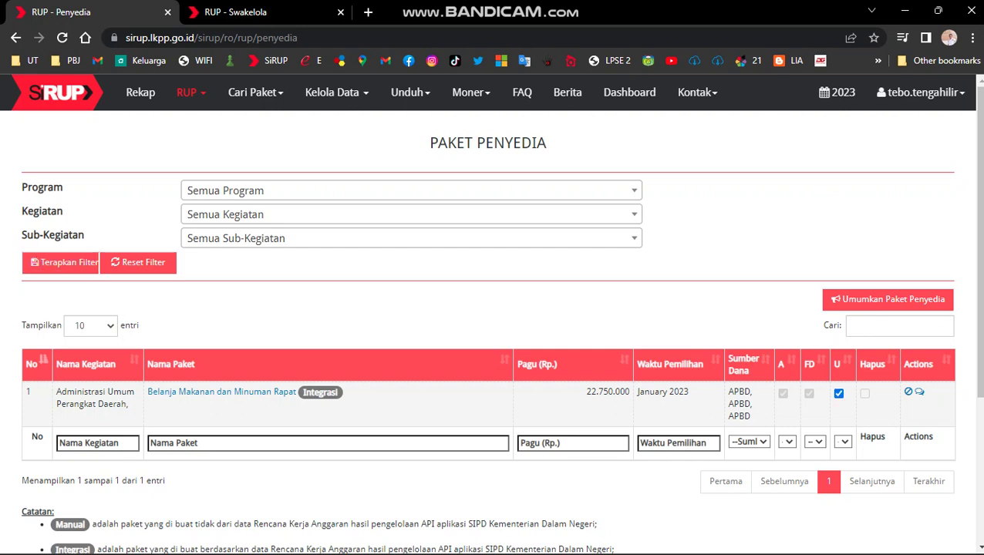
pyautogui.click(888, 299)
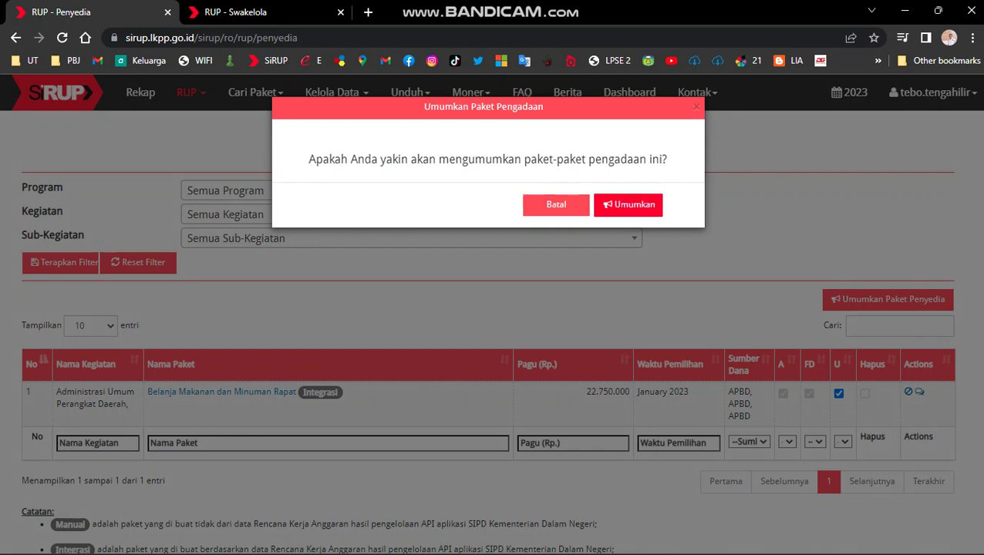
pyautogui.click(627, 204)
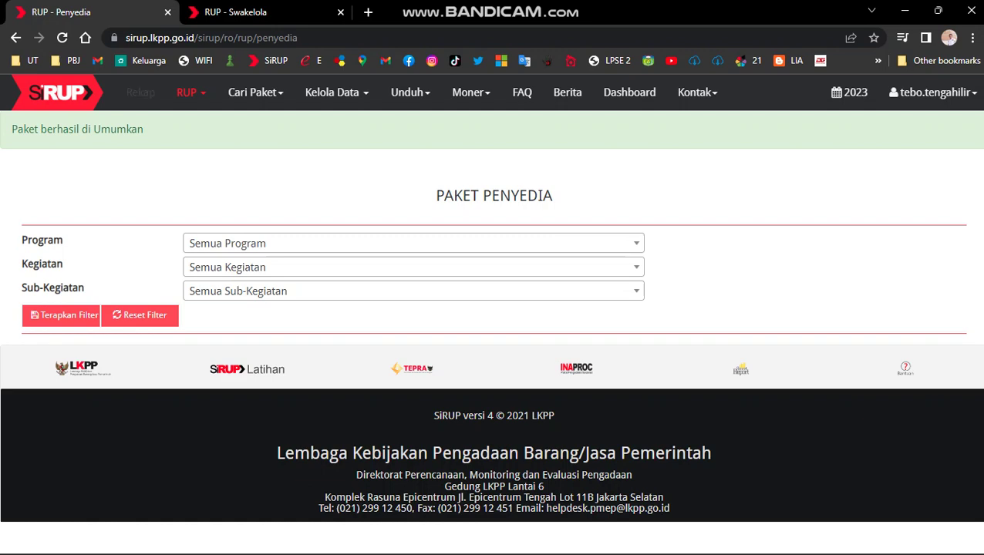
# Open the national RUP recap for Kabupaten, search for "tebo", and open Pemerintah Daerah Kabupaten Tebo.
pyautogui.click(140, 92)
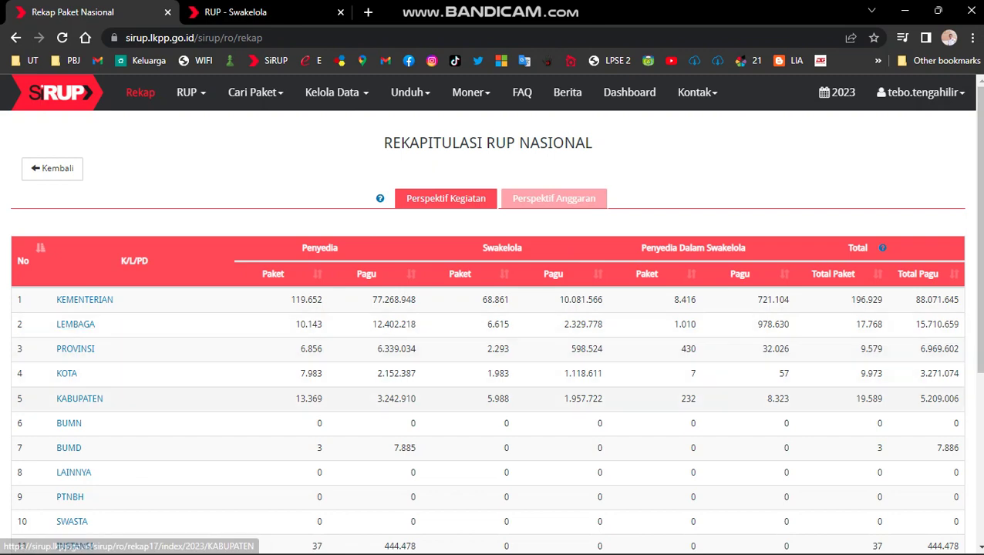
pyautogui.click(80, 399)
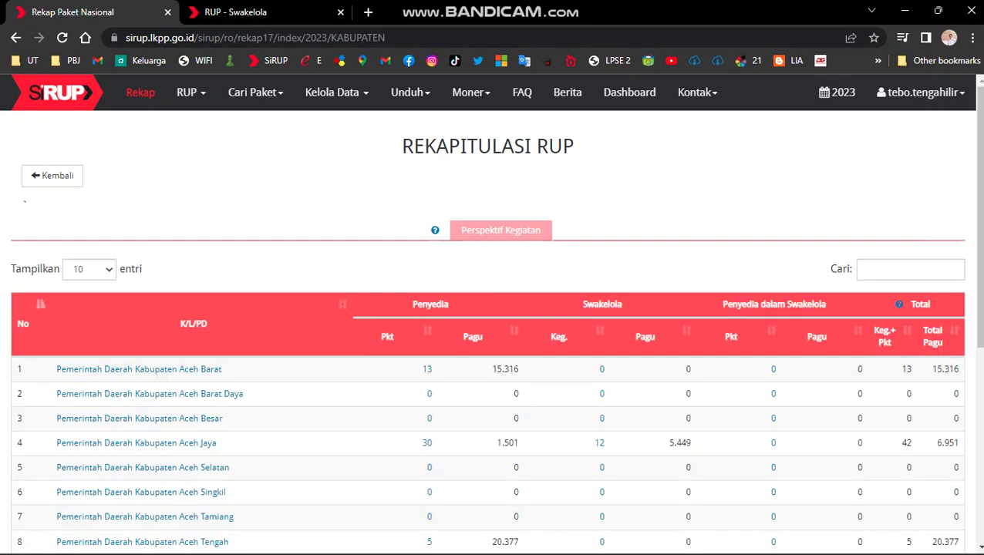
pyautogui.click(864, 269)
pyautogui.write('tebo')
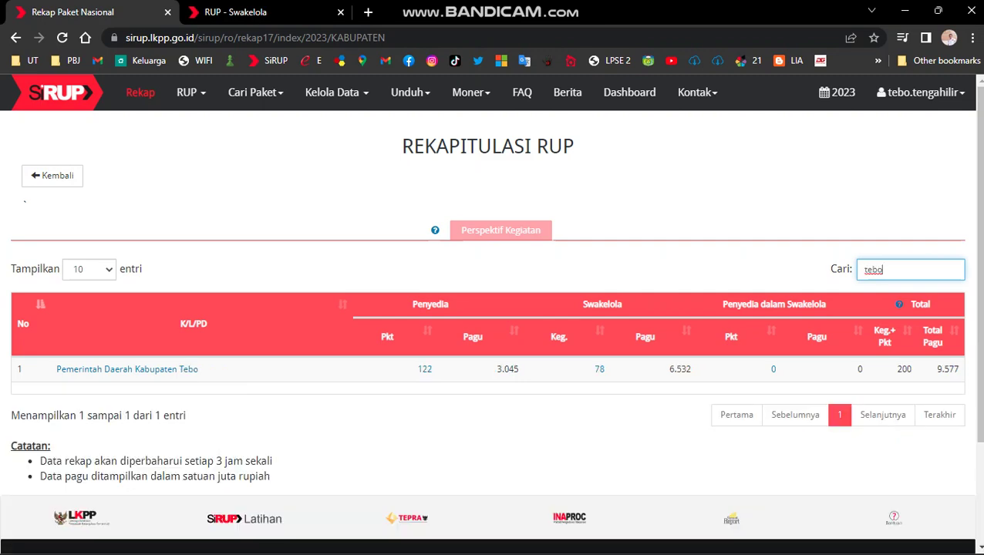
pyautogui.click(126, 369)
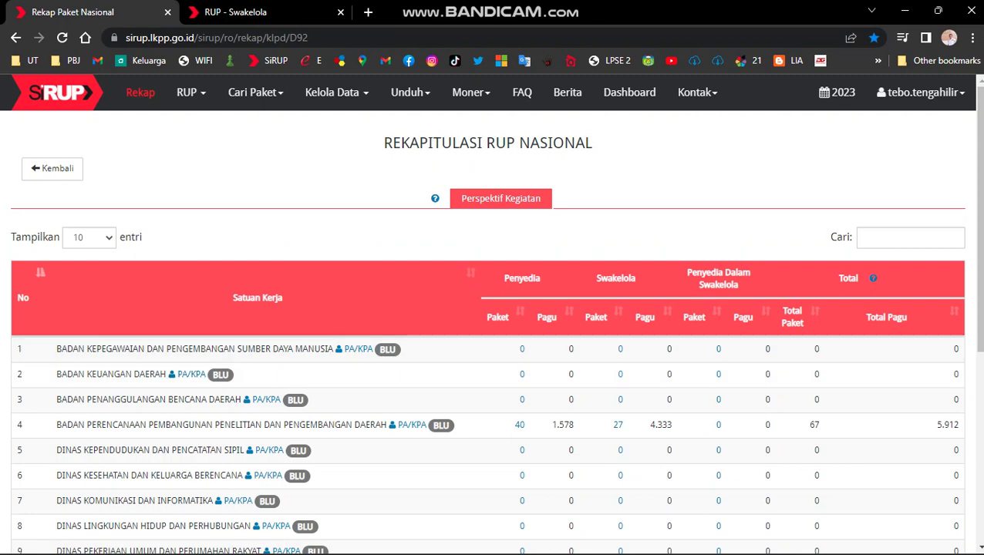
# Show 100 work units per page and open the Penyedia package list of Kecamatan Tengah Ilir.
pyautogui.click(88, 237)
pyautogui.click(80, 288)
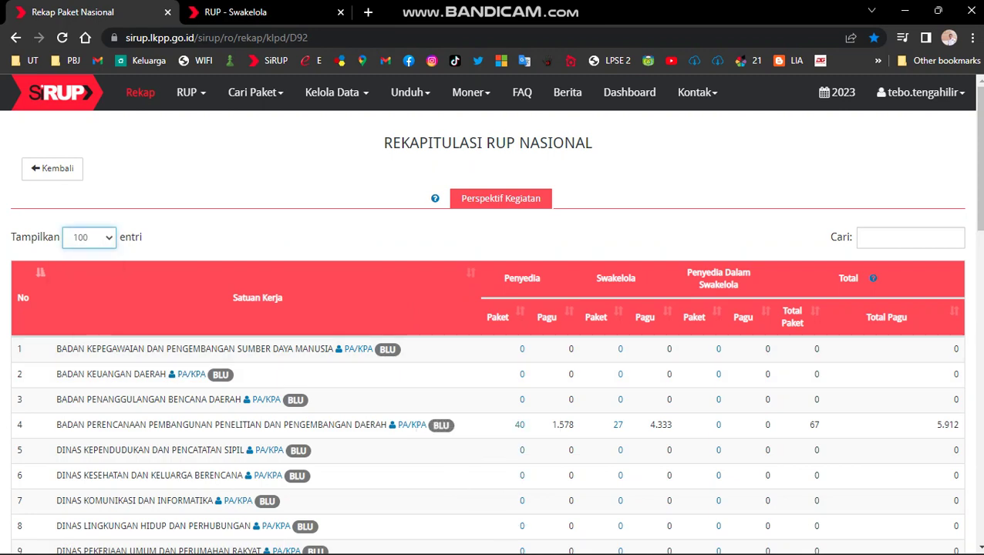
pyautogui.scroll(-2, 80, 287)
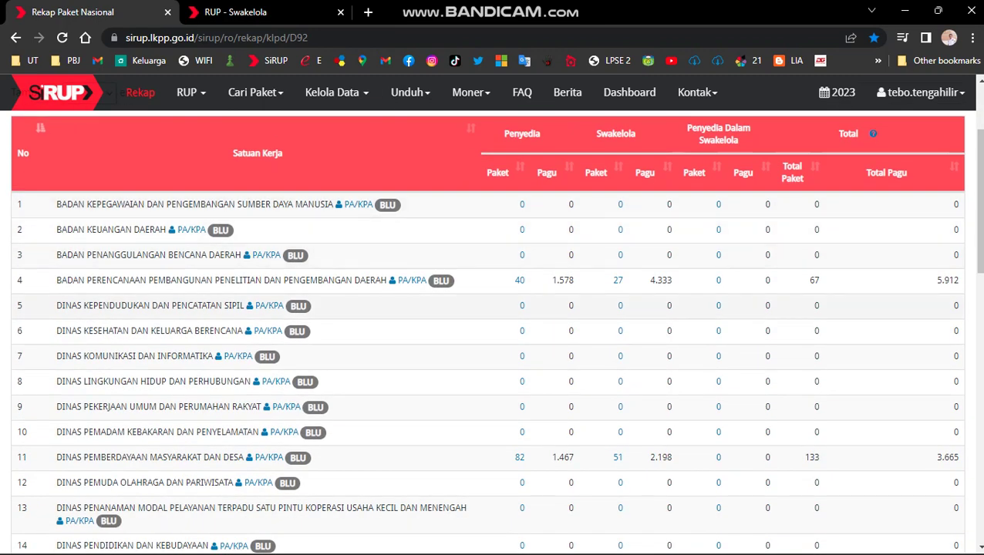
pyautogui.scroll(-5, 488, 332)
pyautogui.scroll(-1, 496, 316)
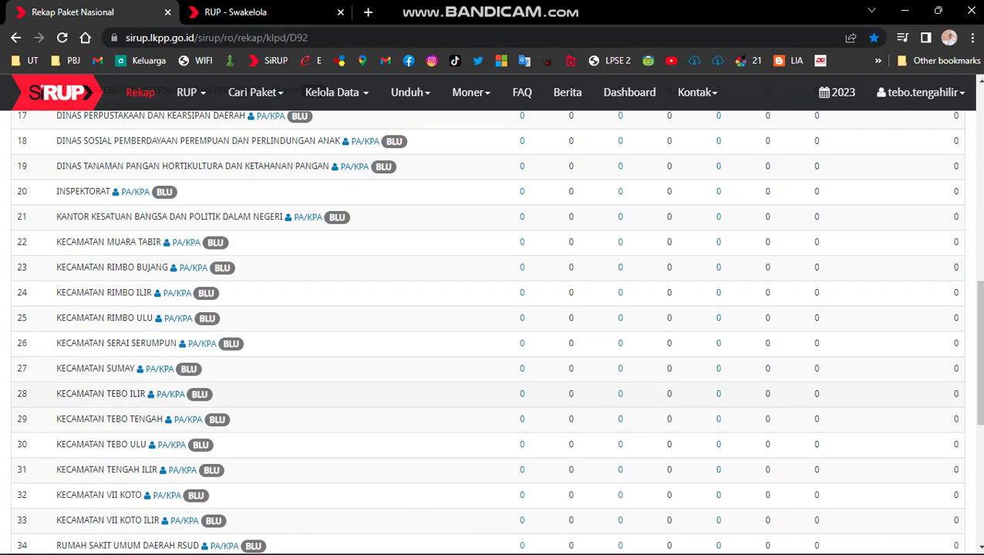
pyautogui.click(522, 393)
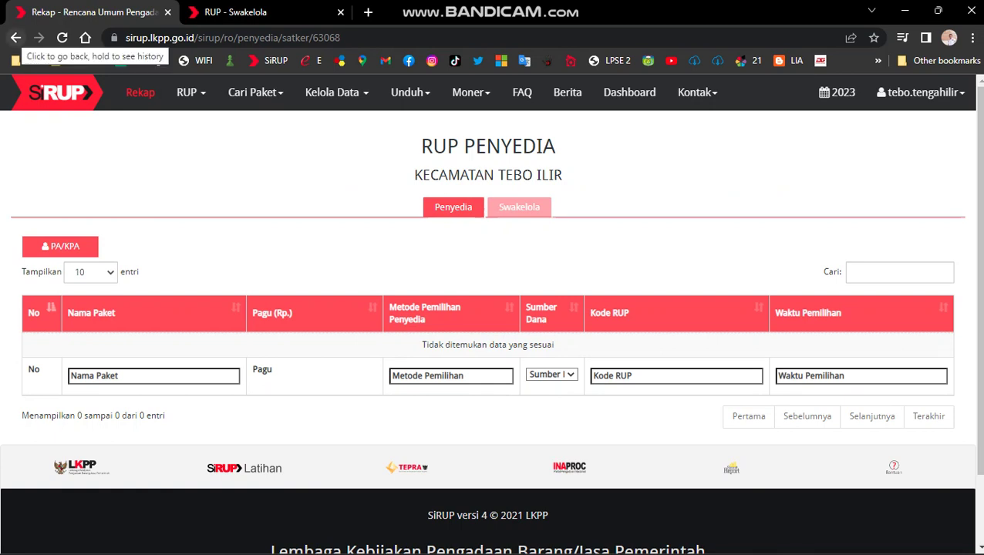
pyautogui.click(16, 37)
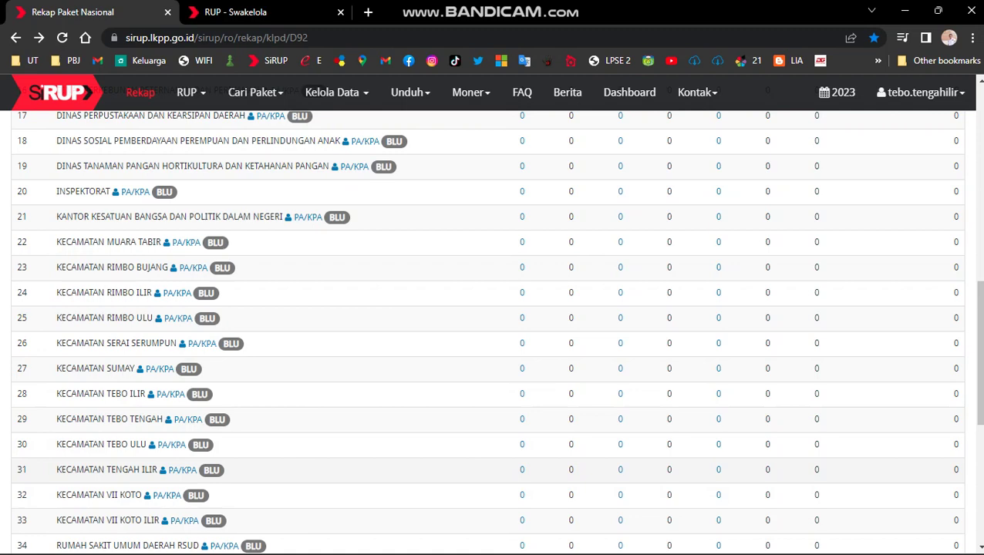
pyautogui.click(522, 470)
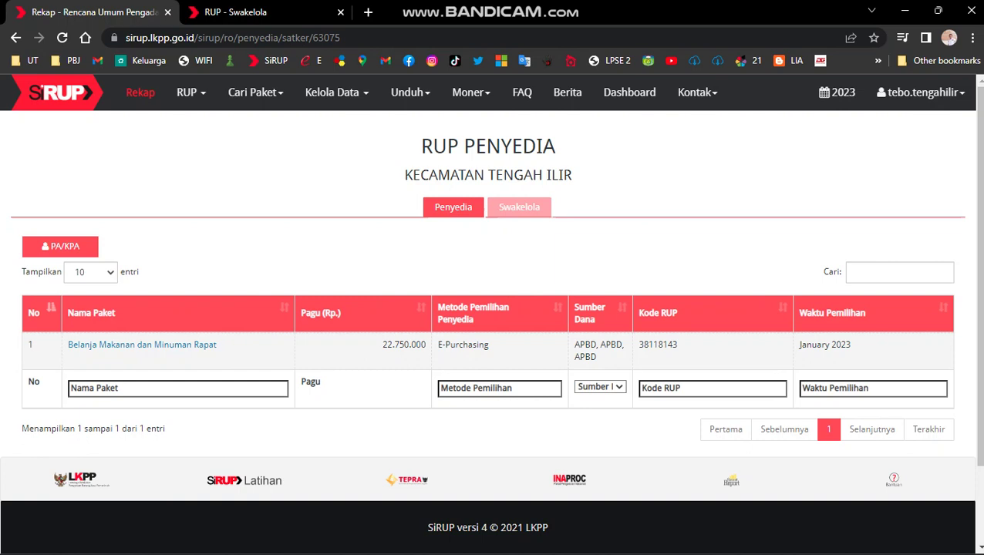
# Highlight the selection method and the RUP code of the Belanja Makanan dan Minuman Rapat package.
pyautogui.moveTo(489, 345); pyautogui.dragTo(445, 345)
pyautogui.click(445, 345)
pyautogui.moveTo(677, 345); pyautogui.dragTo(638, 344)
pyautogui.rightClick(639, 344)
pyautogui.click(671, 358)
# Return to the RUP Penyedia page, then switch to the other Chrome window's Rencana Kerja Anggaran 2023 page.
pyautogui.click(189, 92)
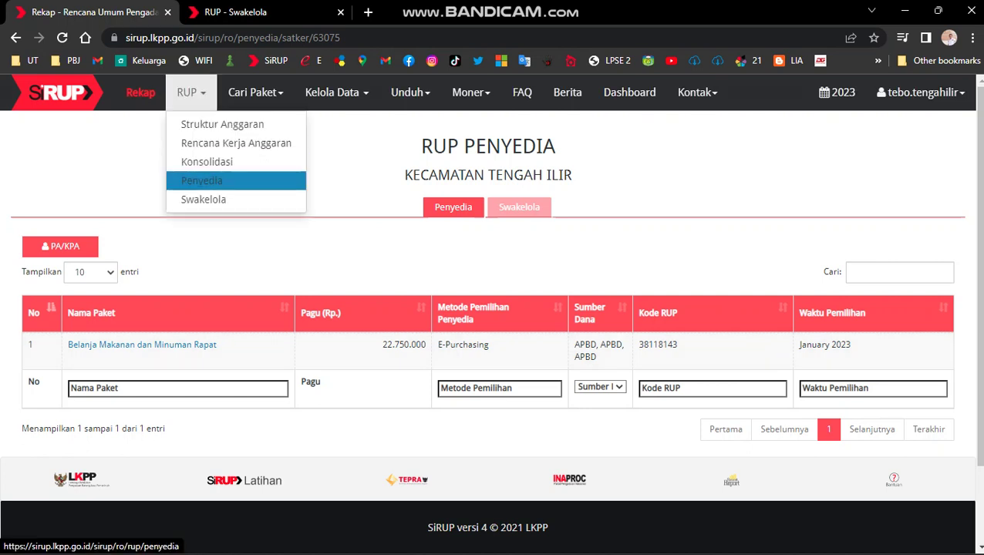
pyautogui.click(198, 180)
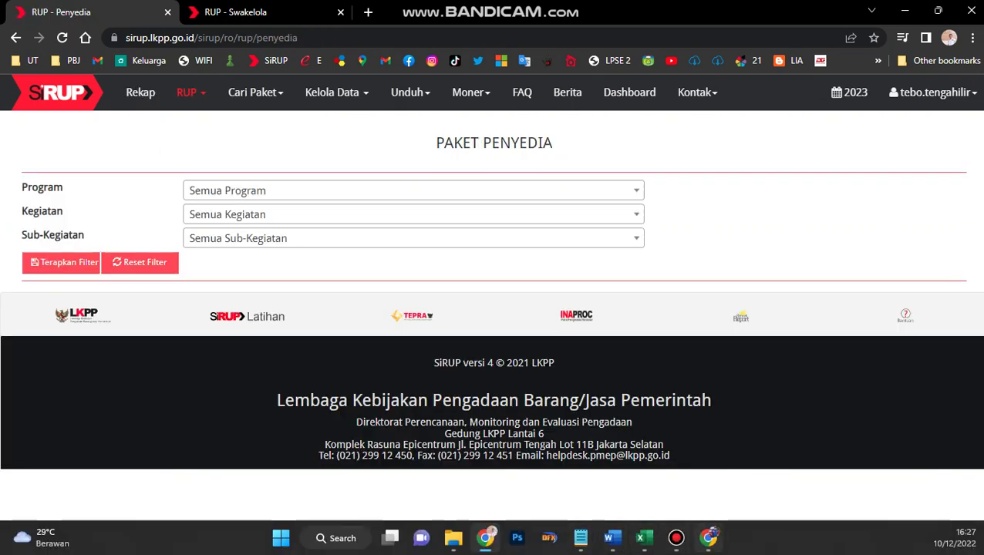
pyautogui.click(708, 539)
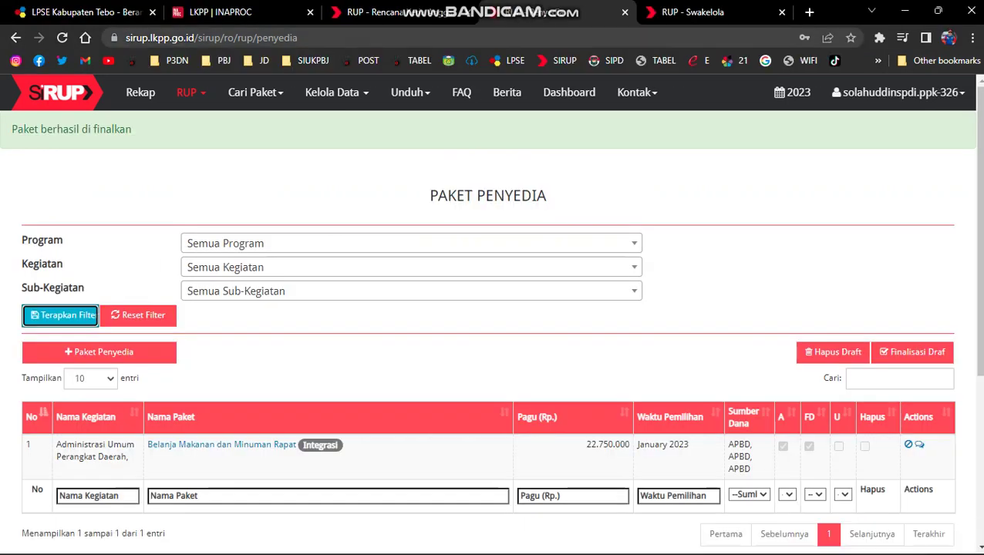
pyautogui.click(704, 12)
pyautogui.click(556, 12)
pyautogui.click(397, 12)
pyautogui.click(556, 13)
pyautogui.click(397, 12)
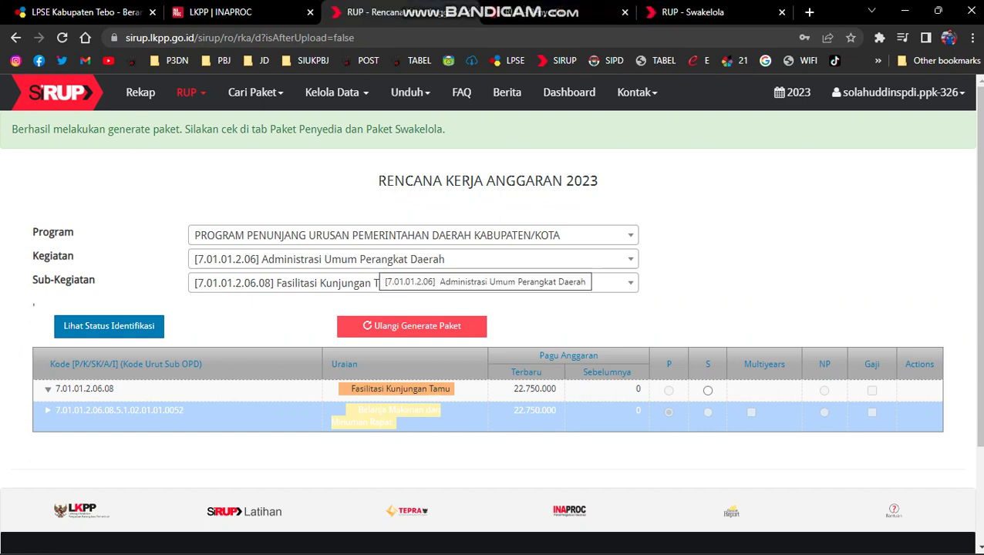
# Change the Sub-Kegiatan to [7.01.01.2.06.09] Penyelenggaraan Rapat Koordinasi dan Konsultasi SKPD.
pyautogui.click(380, 284)
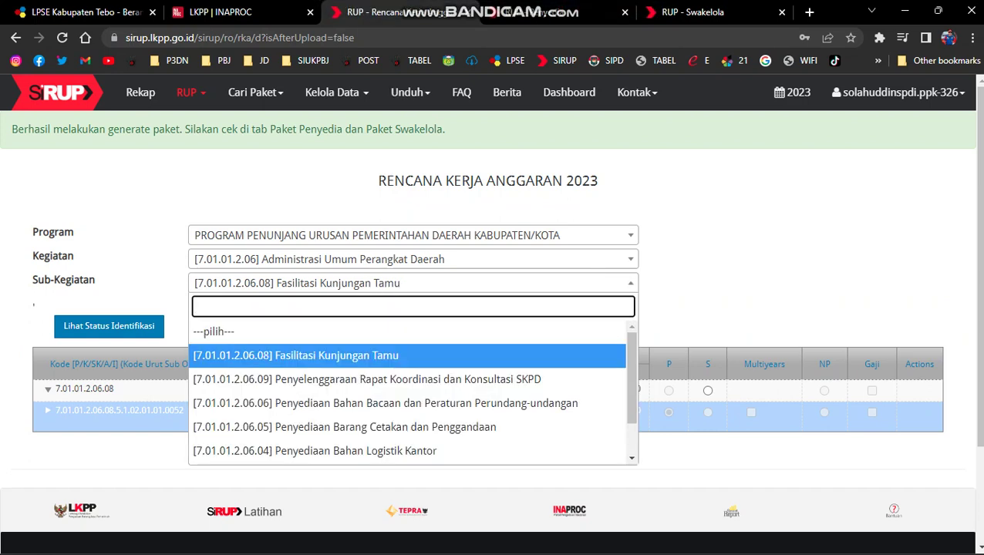
pyautogui.press('Down')
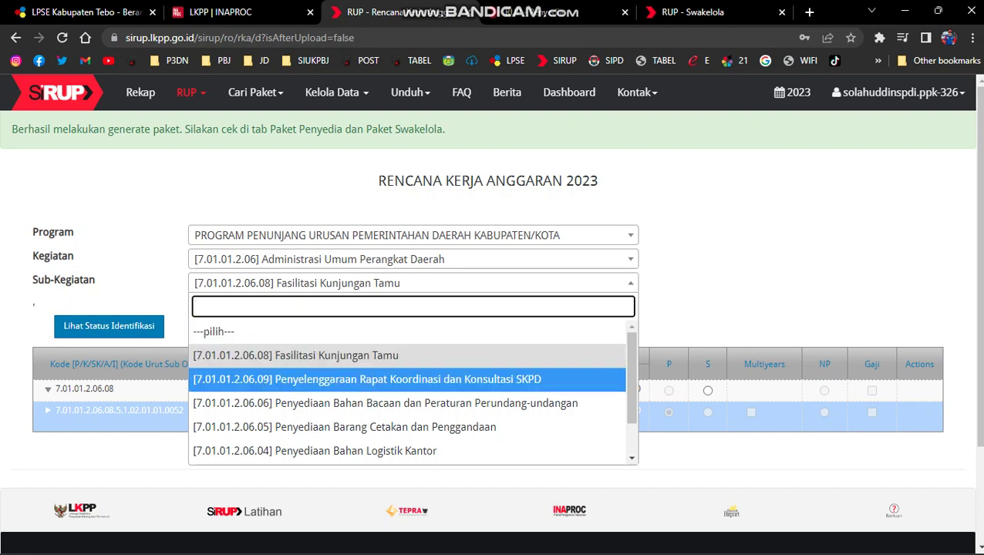
pyautogui.press('Return')
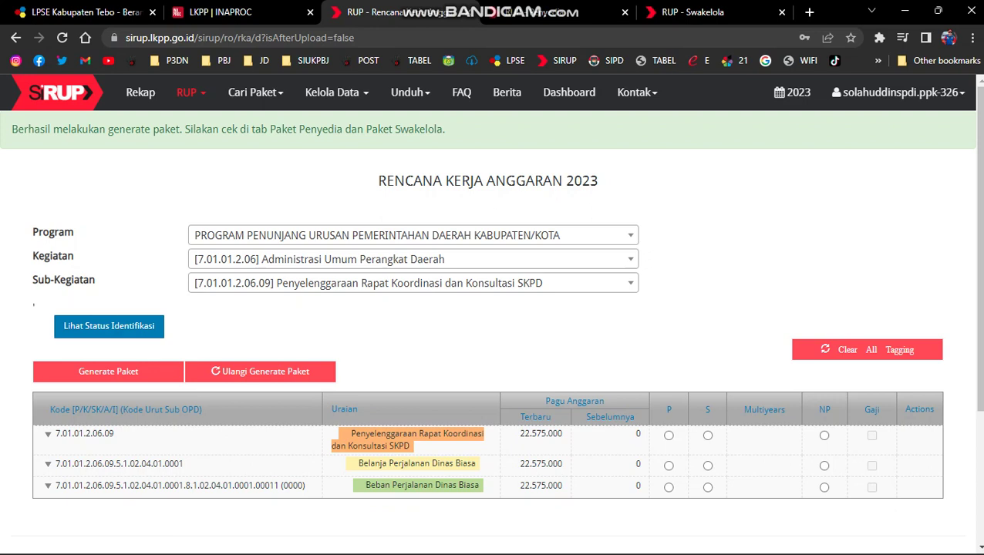
# Collapse Belanja Perjalanan Dinas Biasa, tag it as Penyedia (P), and view the sub-activity's identification status.
pyautogui.click(48, 463)
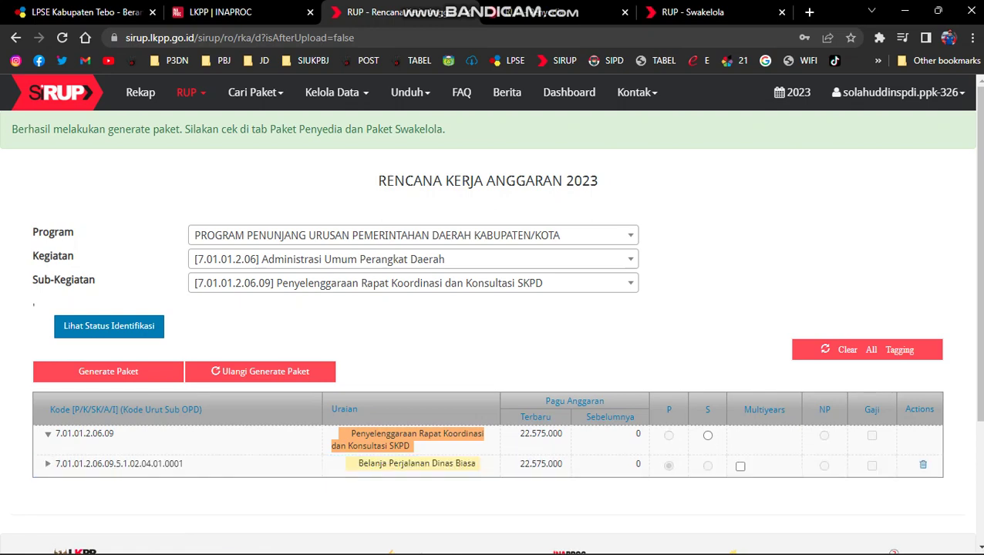
pyautogui.click(109, 326)
pyautogui.scroll(-1, 109, 326)
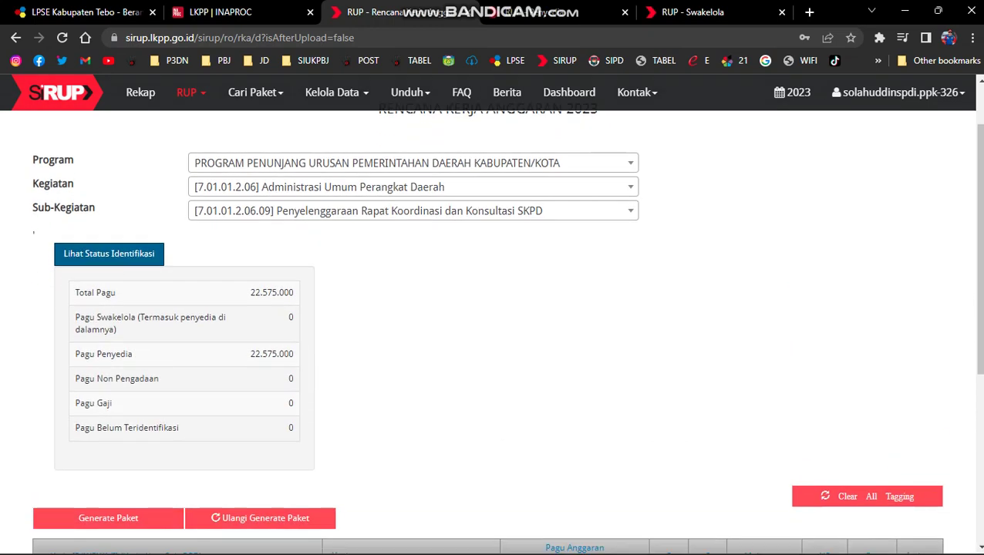
# Clear the existing tagging of Belanja Perjalanan Dinas Biasa, collapse the item, and tag it as Swakelola (S).
pyautogui.scroll(-3, 492, 331)
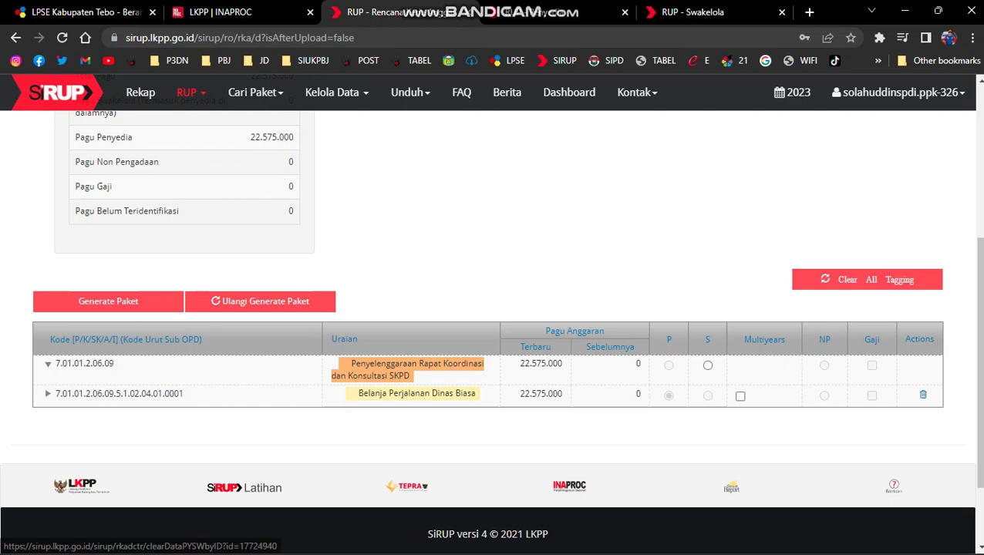
pyautogui.click(923, 395)
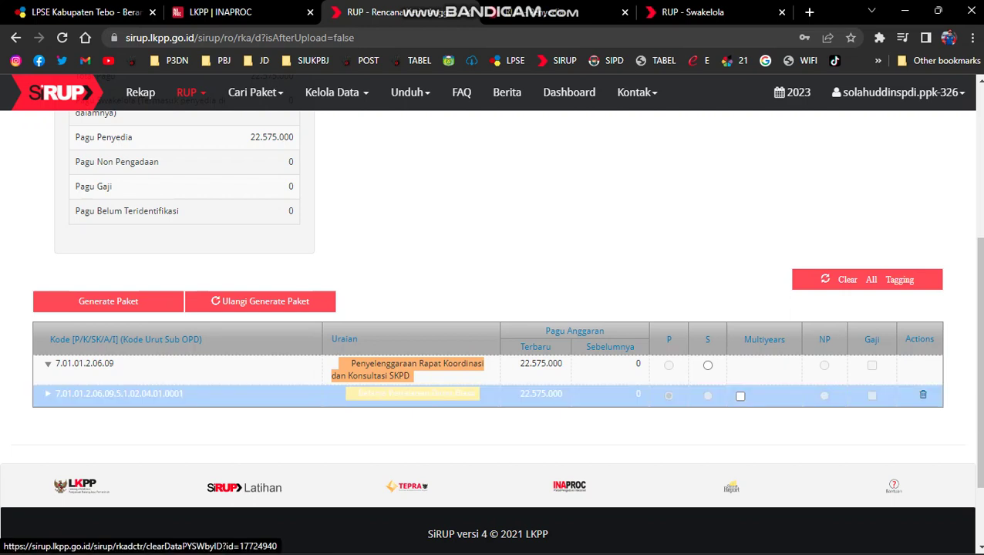
pyautogui.press('Return')
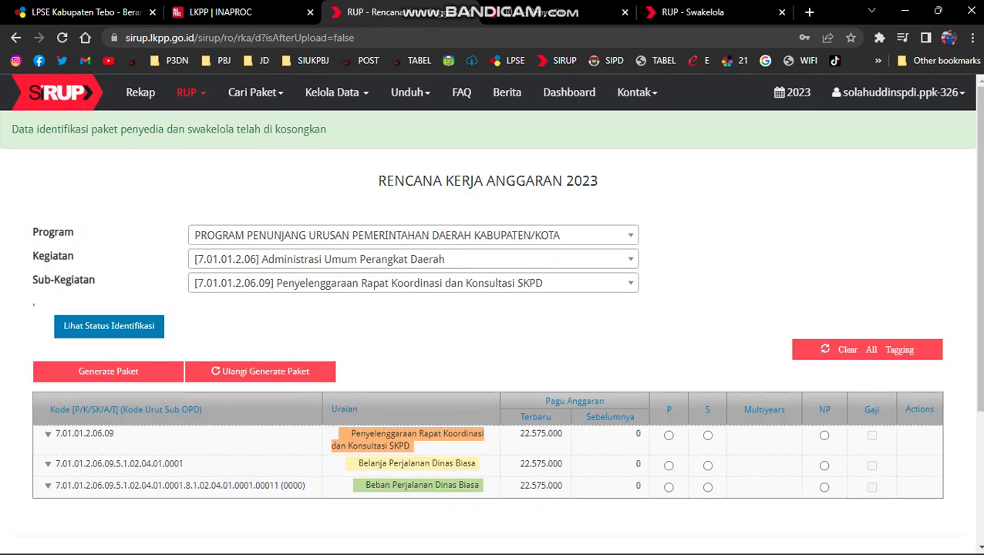
pyautogui.click(48, 464)
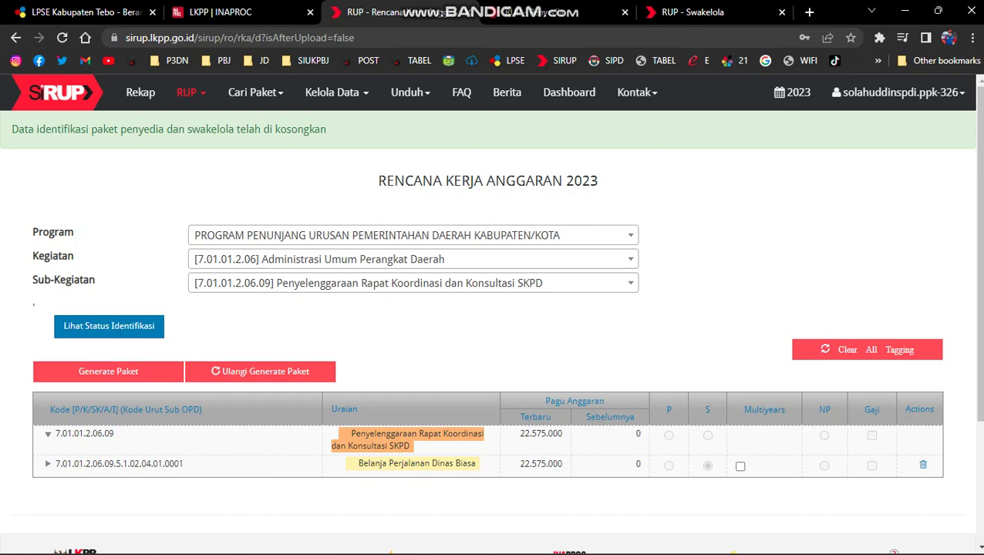
# View the sub-activity's identification status and generate its packages.
pyautogui.click(109, 325)
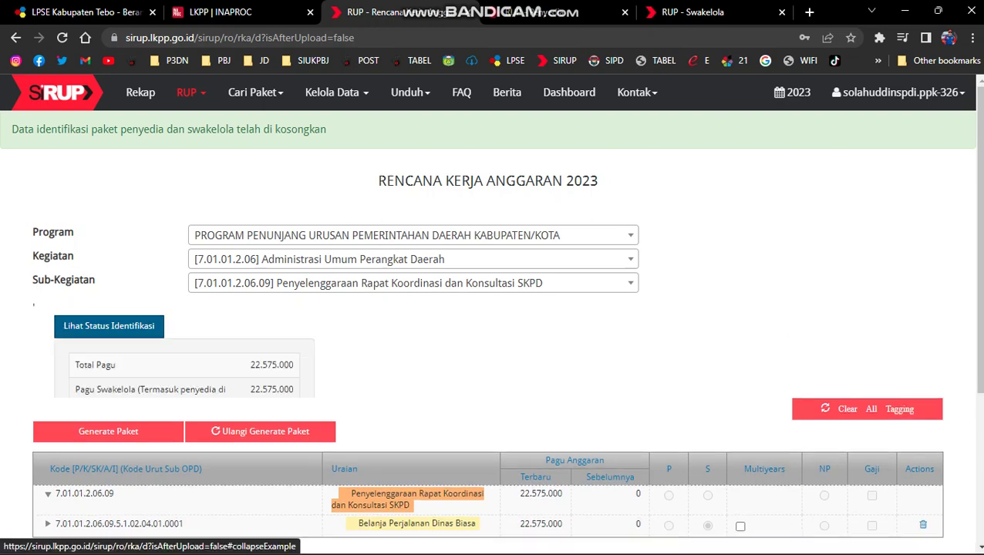
pyautogui.scroll(-4, 109, 309)
pyautogui.click(108, 301)
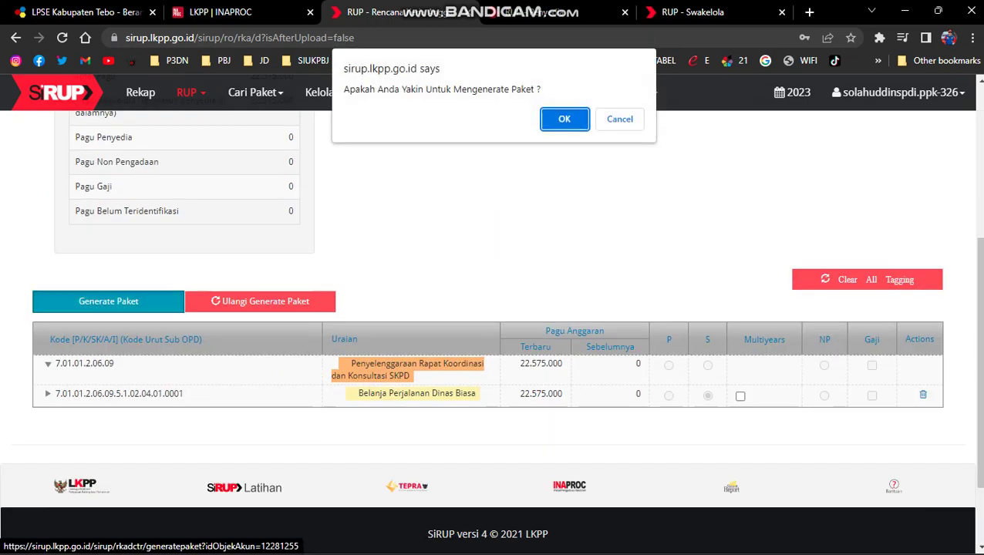
pyautogui.click(563, 116)
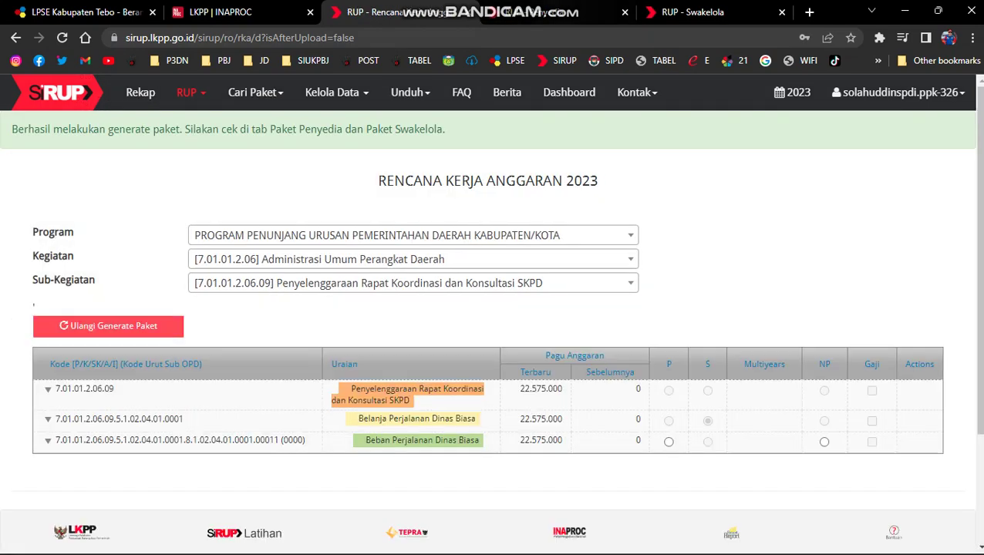
# Open the Belanja Perjalanan Dinas Biasa package on the RUP Swakelola page and set its work location to Jambi, Tebo (Kab.).
pyautogui.click(693, 12)
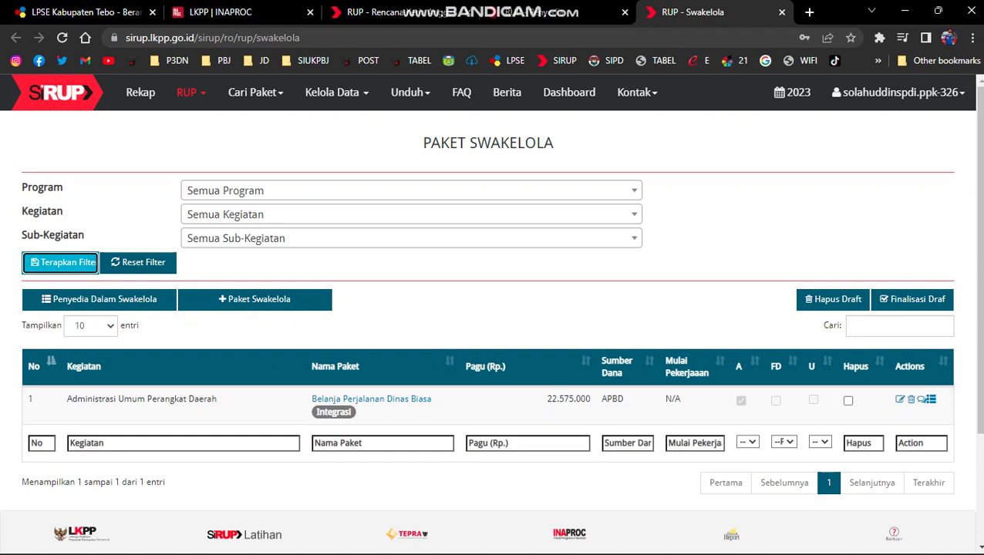
pyautogui.click(370, 398)
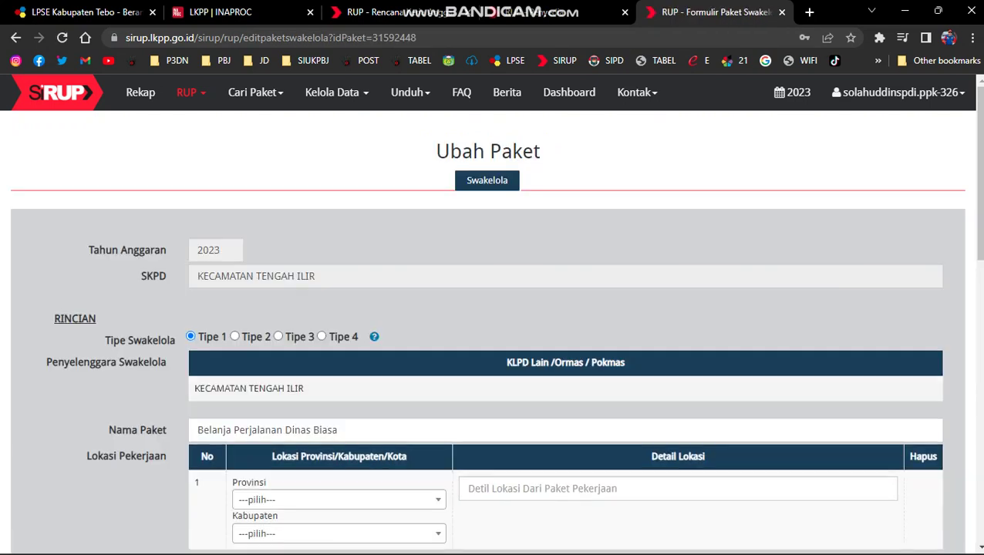
pyautogui.scroll(-3, 492, 324)
pyautogui.click(339, 283)
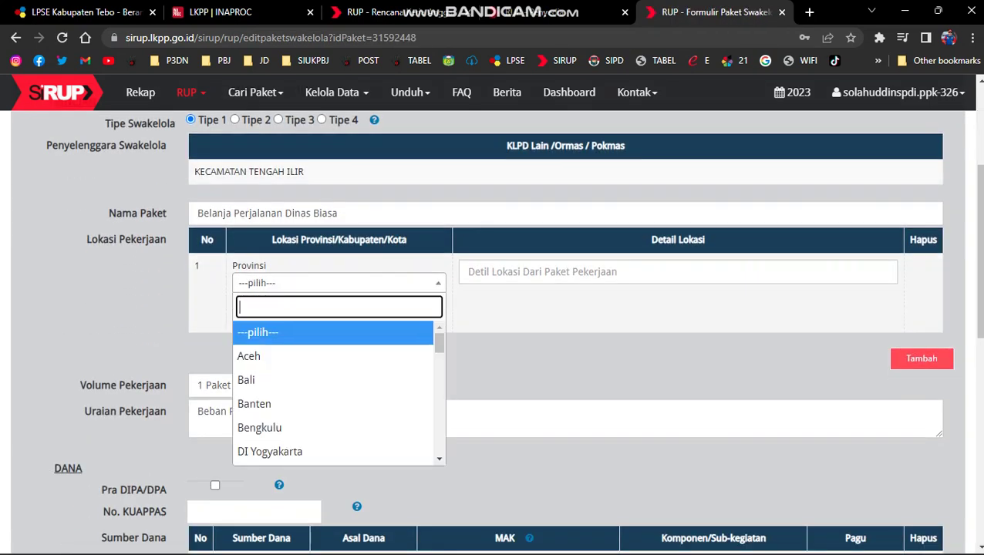
pyautogui.write('jam')
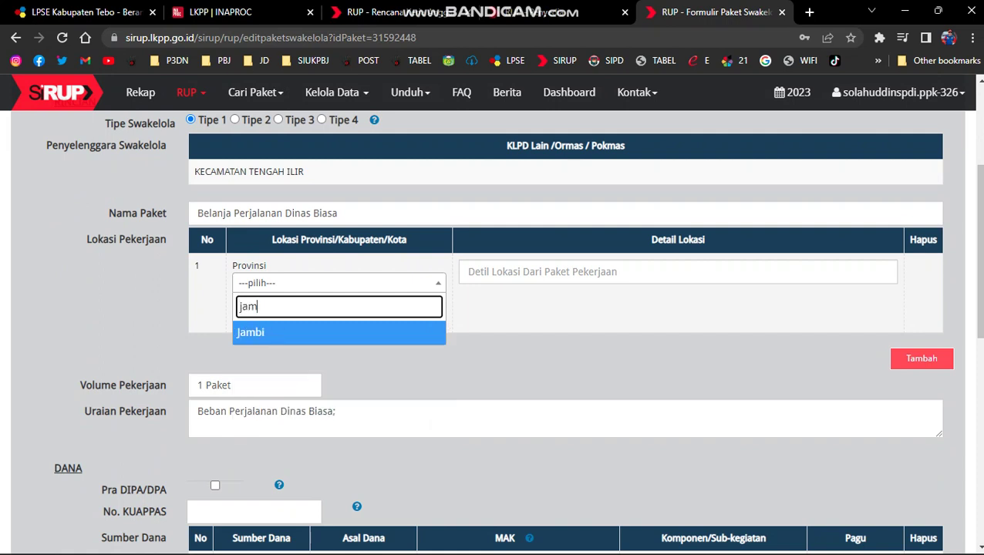
pyautogui.press('Return')
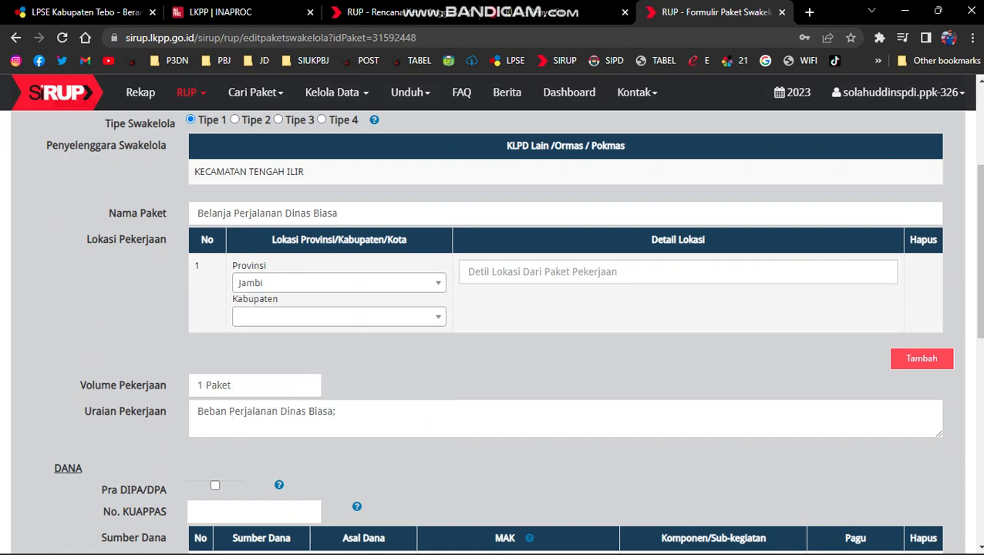
pyautogui.click(338, 316)
pyautogui.write('teb')
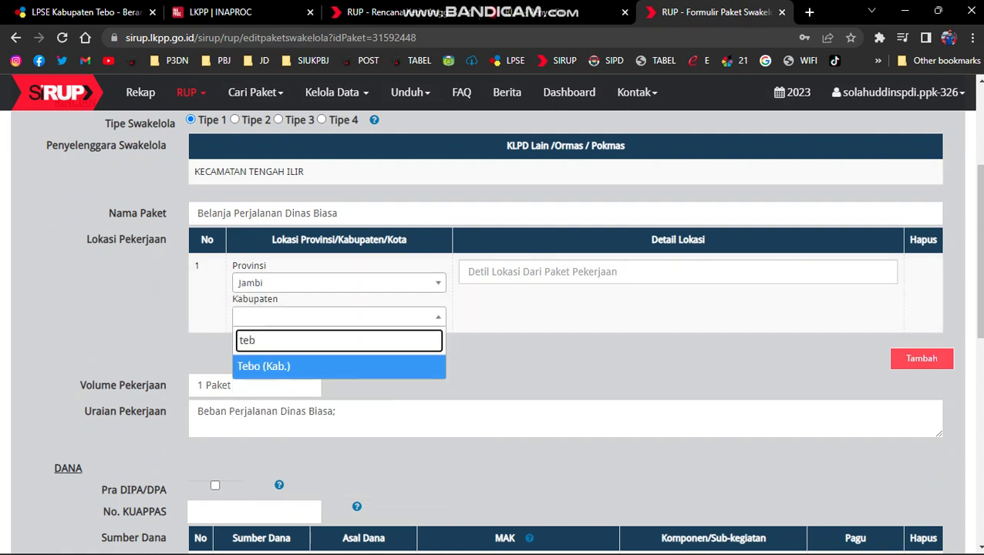
pyautogui.press('Return')
# Fill in the package's location detail as Kecamatan Tengah Ilir.
pyautogui.click(468, 271)
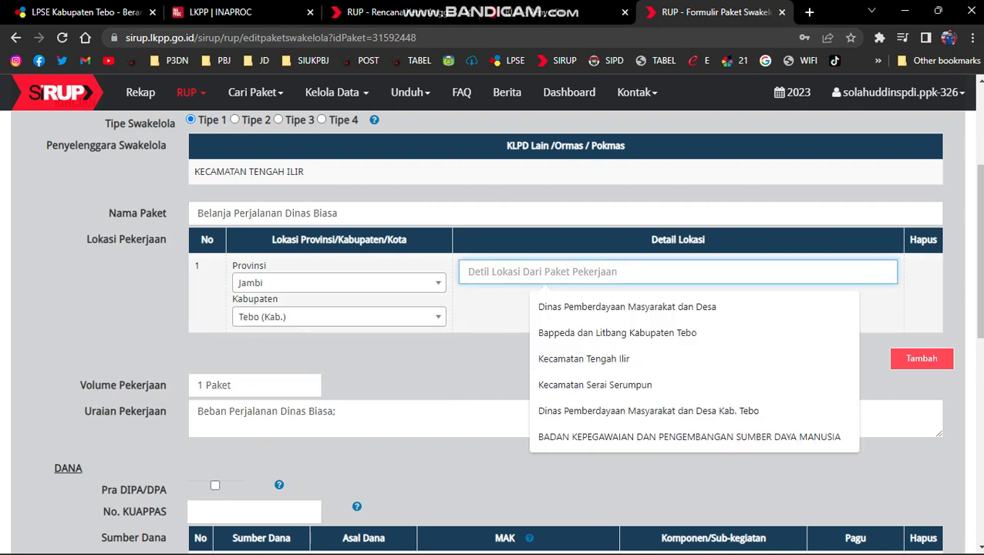
pyautogui.press('Down')
pyautogui.press('Down')
pyautogui.press('Down')
pyautogui.press('Return')
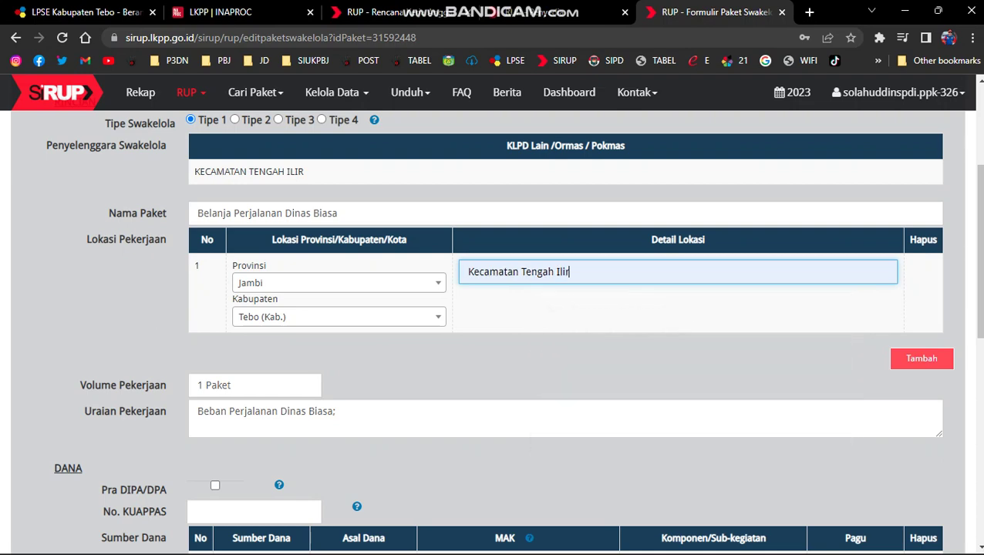
# Set the work execution schedule to end in 2023-12 and start in 2023-01, and save the Swakelola package.
pyautogui.scroll(-5, 493, 332)
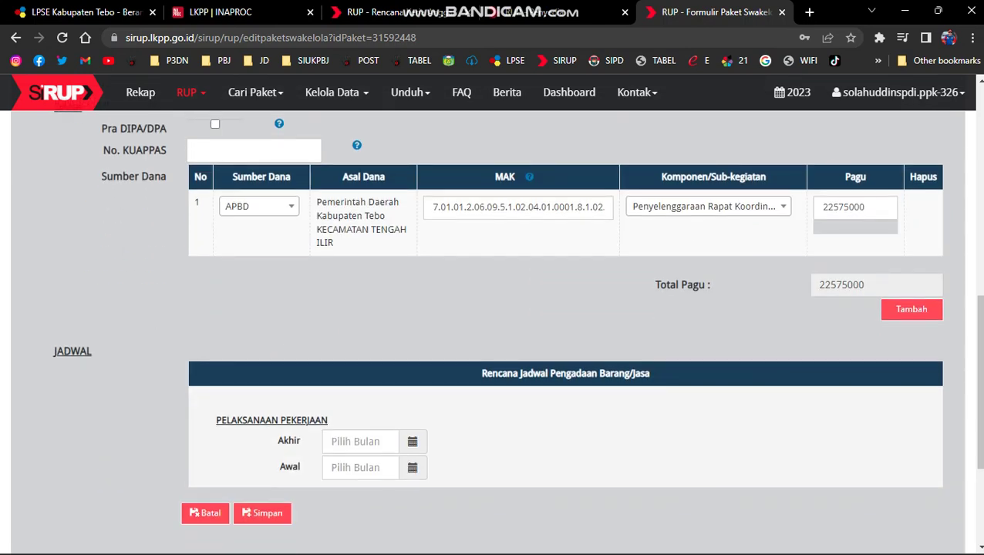
pyautogui.click(360, 441)
pyautogui.click(438, 357)
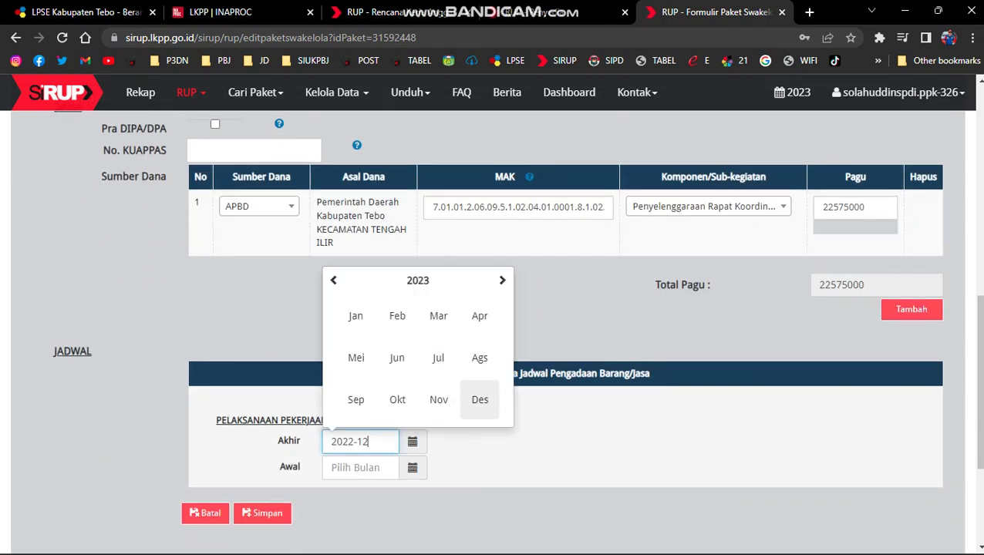
pyautogui.click(479, 400)
pyautogui.click(360, 467)
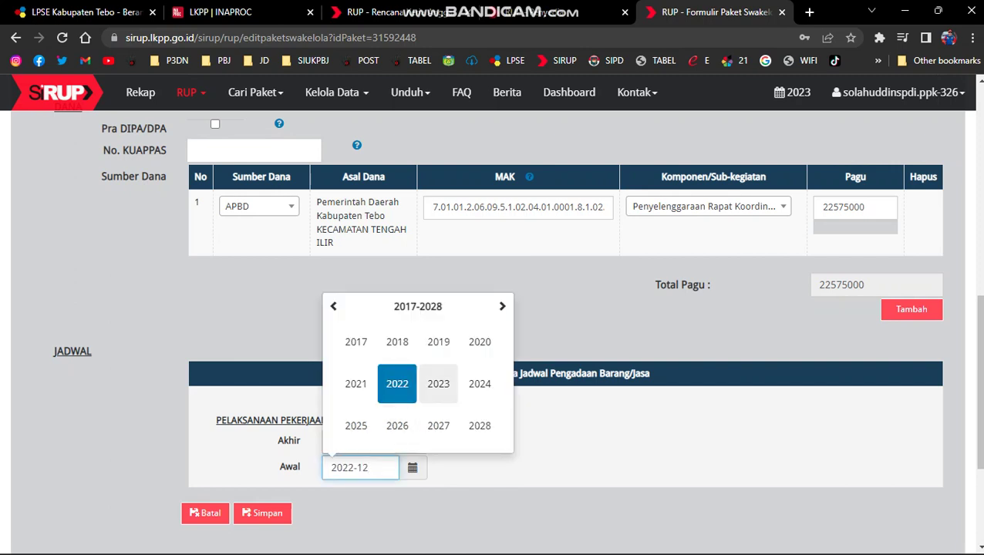
pyautogui.click(436, 382)
pyautogui.click(356, 342)
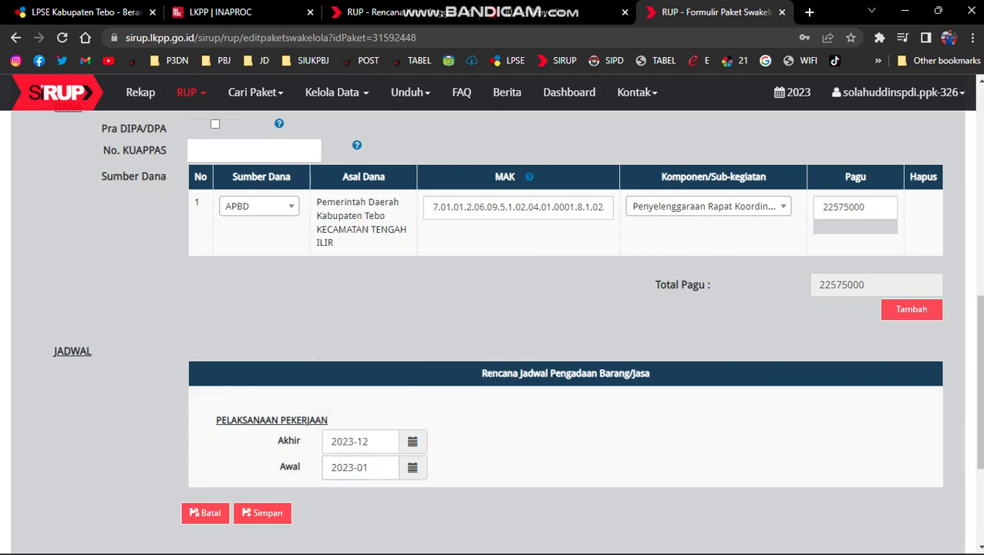
pyautogui.click(262, 512)
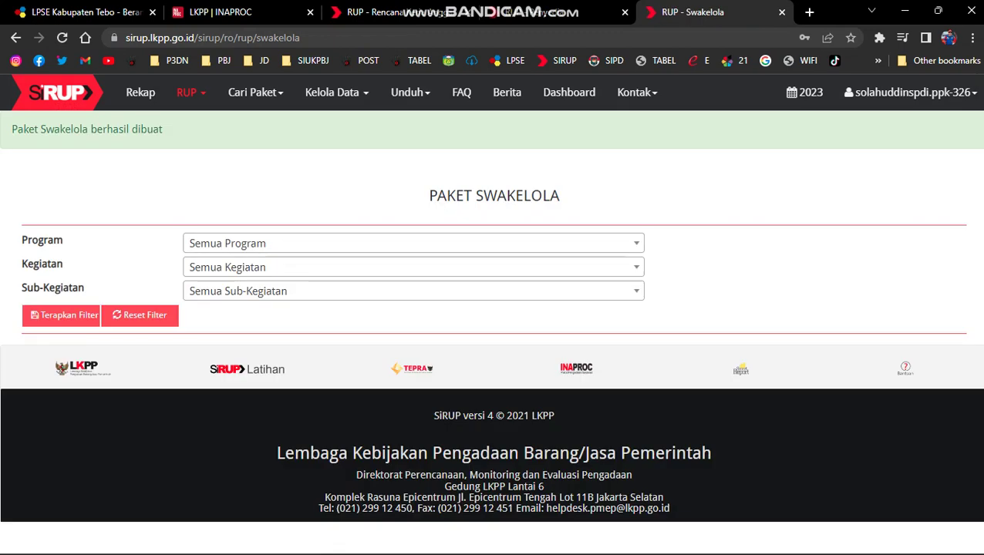
# List the Swakelola packages, mark Belanja Perjalanan Dinas Biasa for final draft (FD), and finalize it.
pyautogui.click(62, 315)
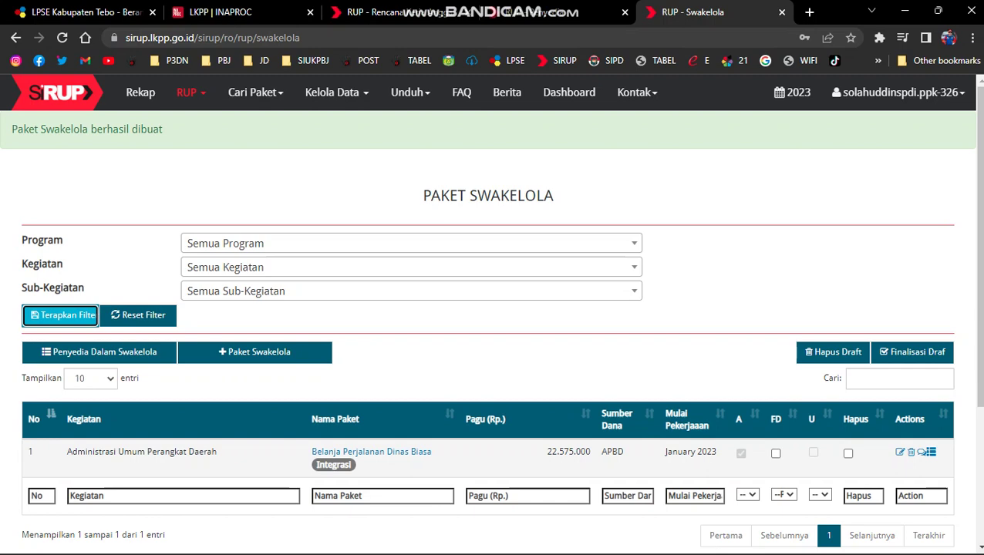
pyautogui.click(776, 454)
pyautogui.click(912, 351)
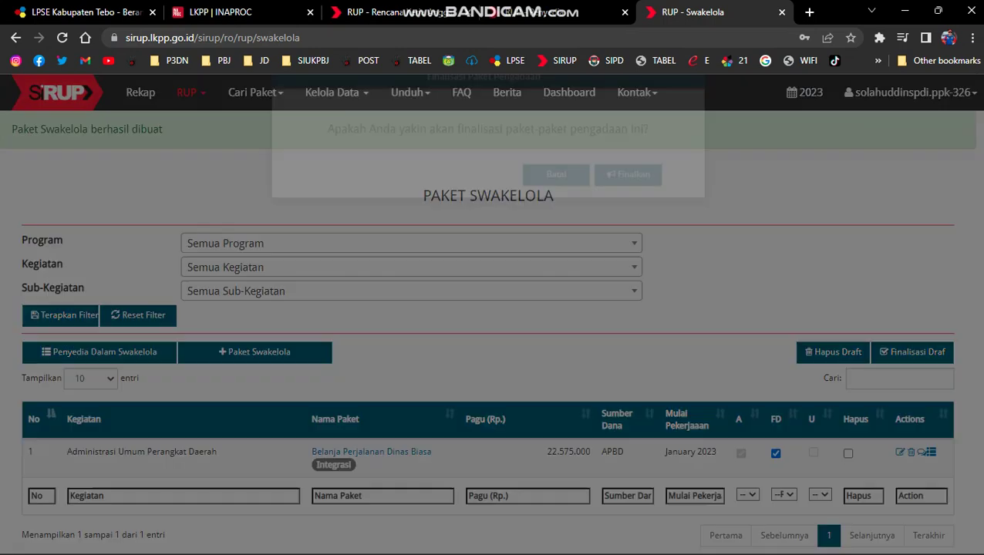
pyautogui.click(627, 204)
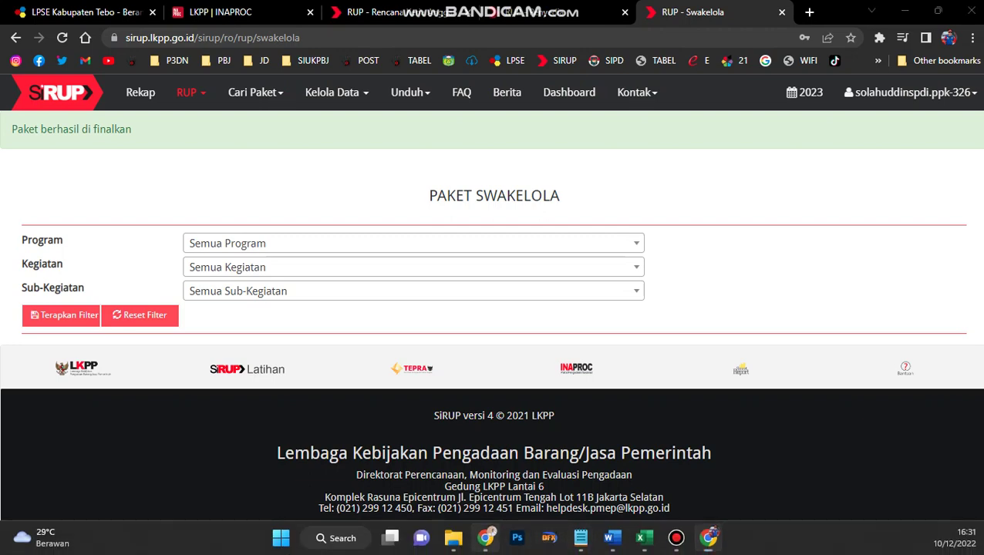
# Switch to the other Chrome window's Paket Swakelola page, mark Belanja Perjalanan Dinas Biasa for announcement (U), and announce it.
pyautogui.click(485, 537)
pyautogui.click(262, 12)
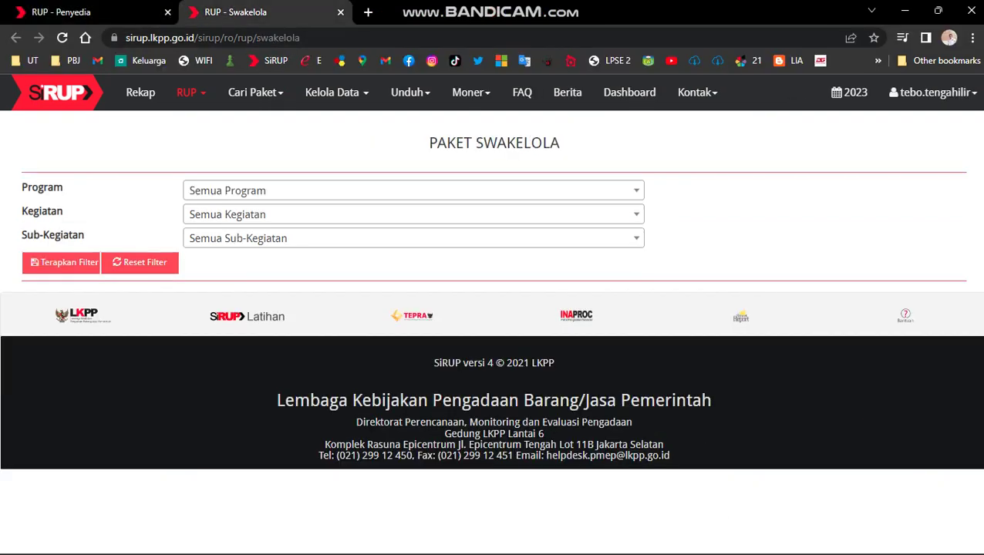
pyautogui.click(61, 262)
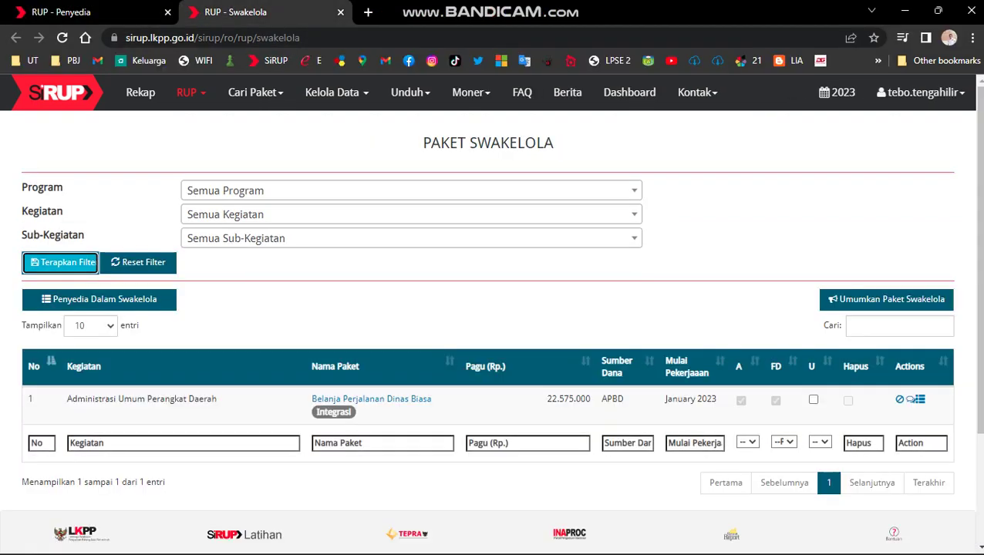
pyautogui.click(813, 399)
pyautogui.click(886, 299)
pyautogui.click(628, 205)
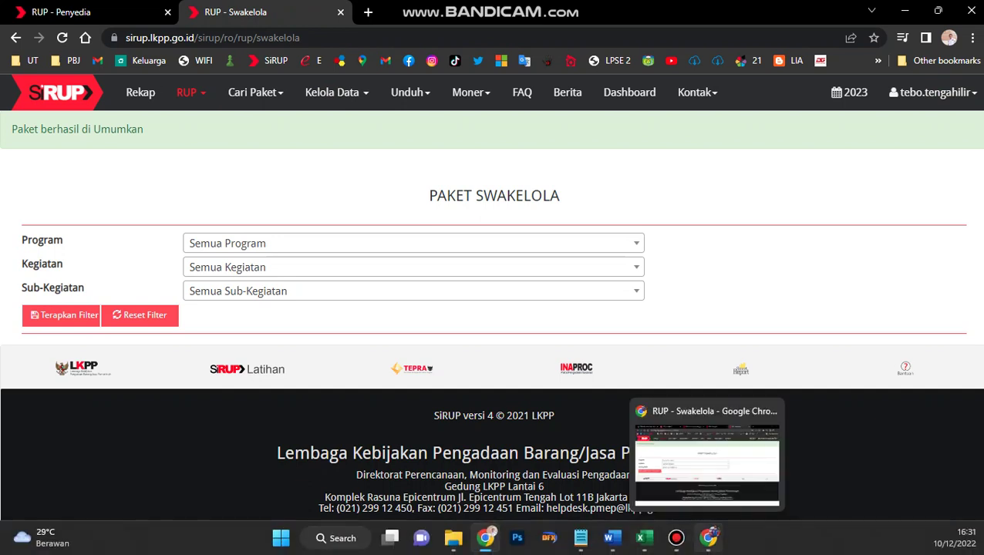
# Return to the Rencana Kerja Anggaran 2023 page in the first Chrome window, show Sub-Kegiatan [7.01.01.2.06.08] Fasilitasi Kunjungan Tamu, and collapse its items.
pyautogui.click(708, 537)
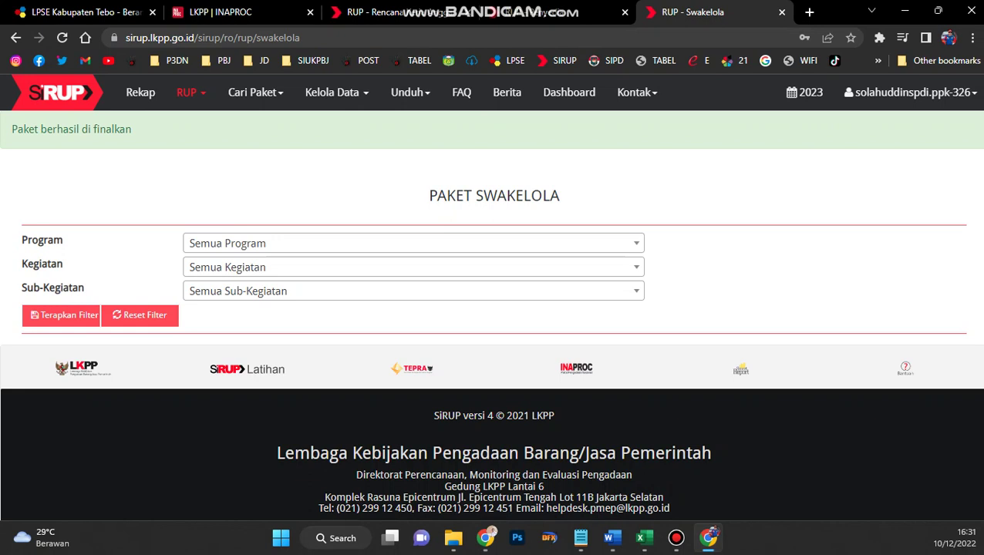
pyautogui.click(394, 12)
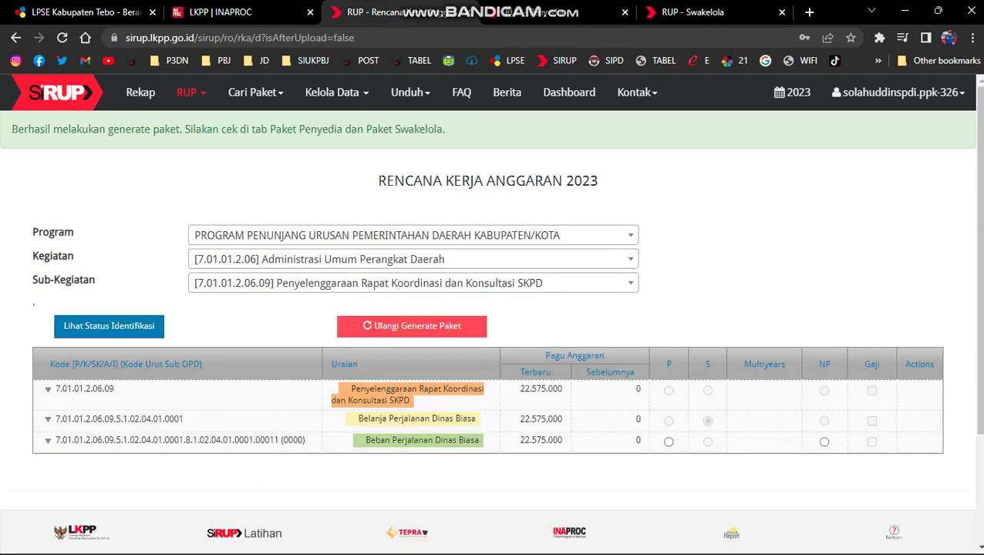
pyautogui.click(413, 283)
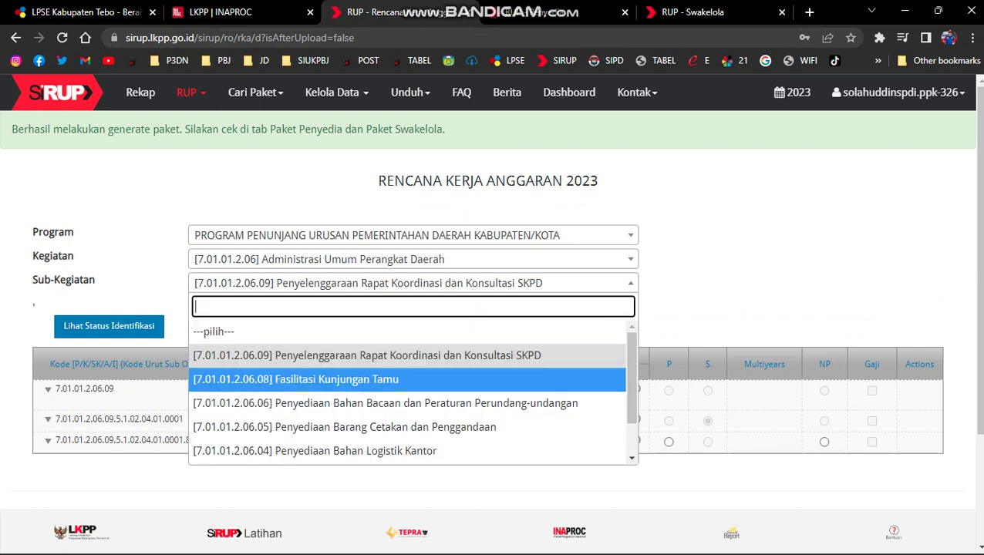
pyautogui.click(412, 379)
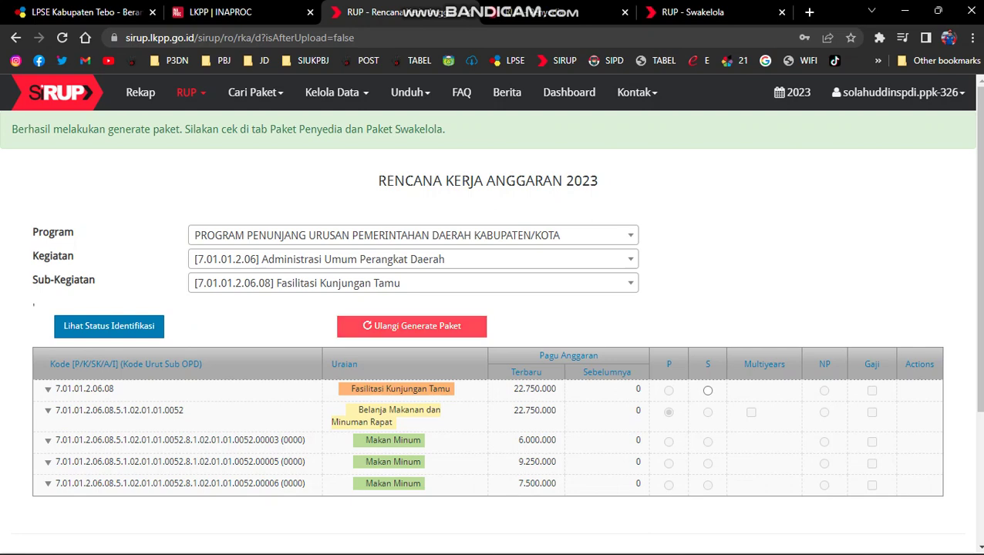
pyautogui.click(48, 390)
# Change the Sub-Kegiatan to [7.01.01.2.06.06] Penyediaan Bahan Bacaan dan Peraturan Perundang-undangan.
pyautogui.click(413, 283)
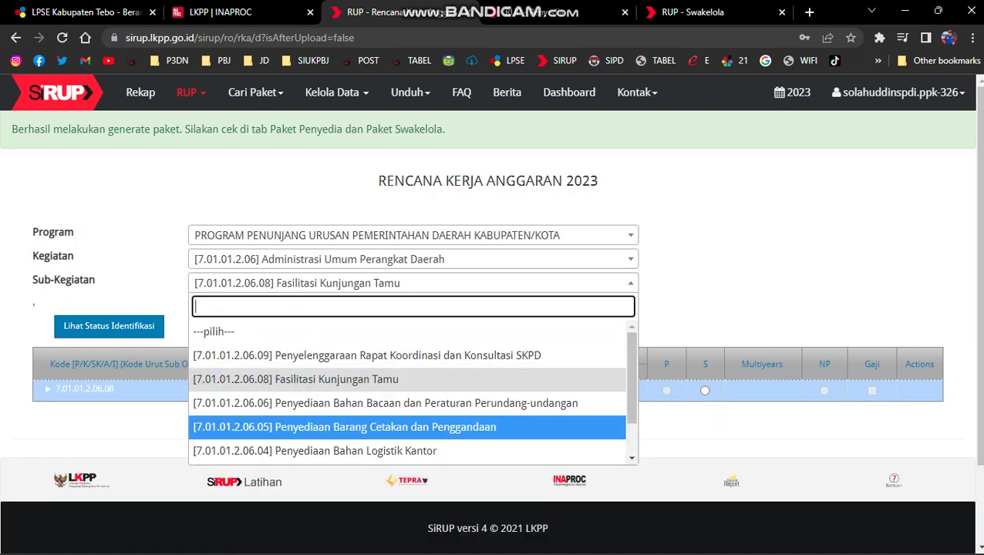
pyautogui.click(385, 404)
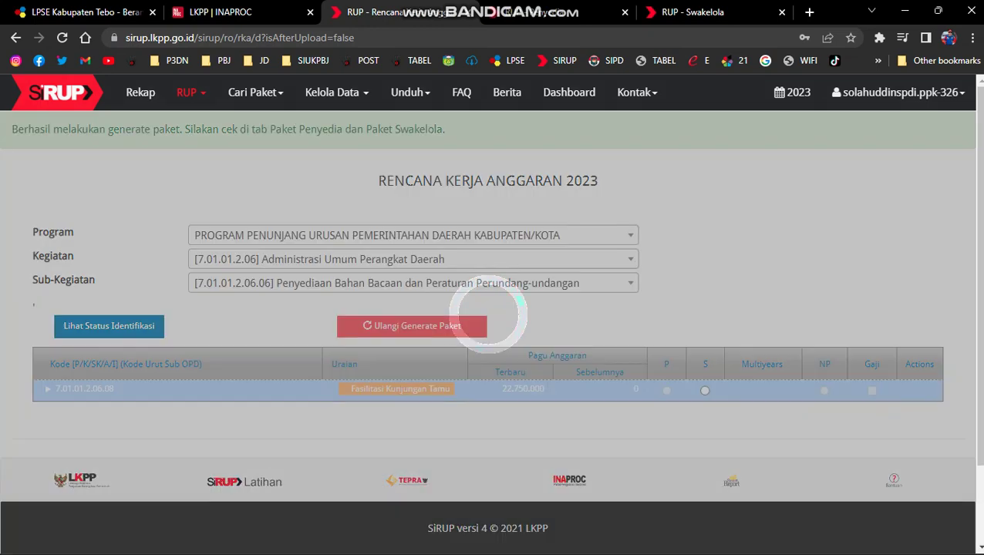
pyautogui.scroll(-1, 493, 347)
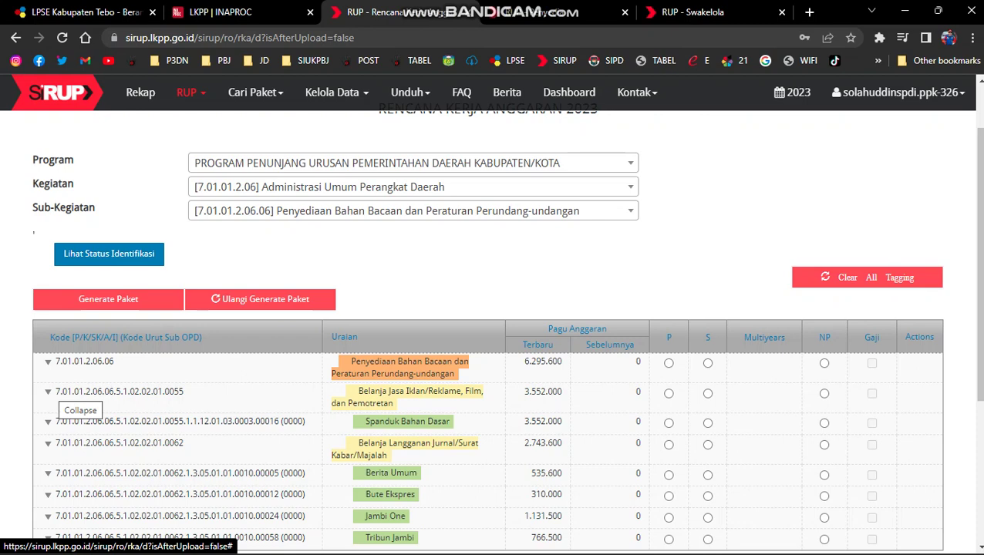
# Collapse and tag Belanja Jasa Iklan/Reklame, Film, dan Pemotretan and Belanja Langganan Jurnal/Surat Kabar/Majalah as Penyedia (P).
pyautogui.click(47, 392)
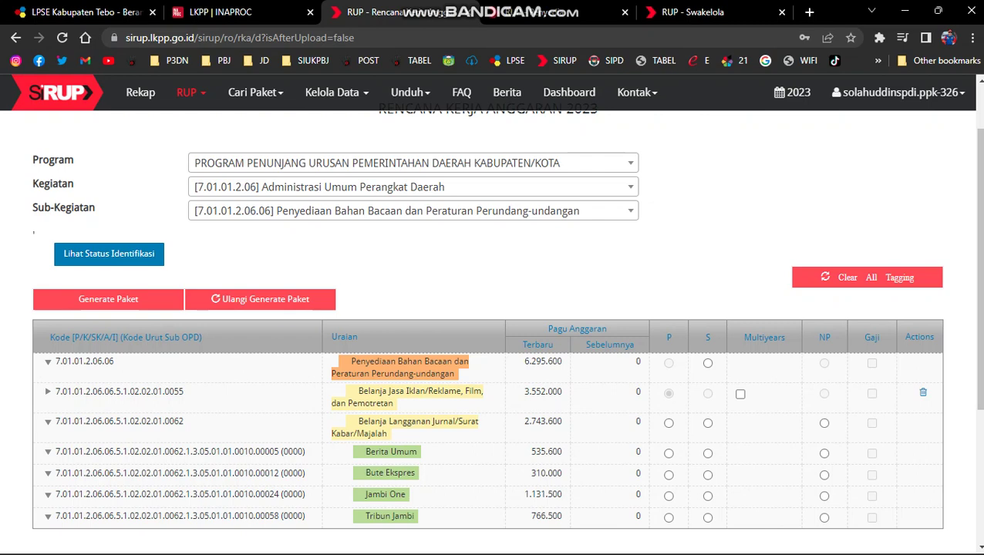
pyautogui.click(48, 421)
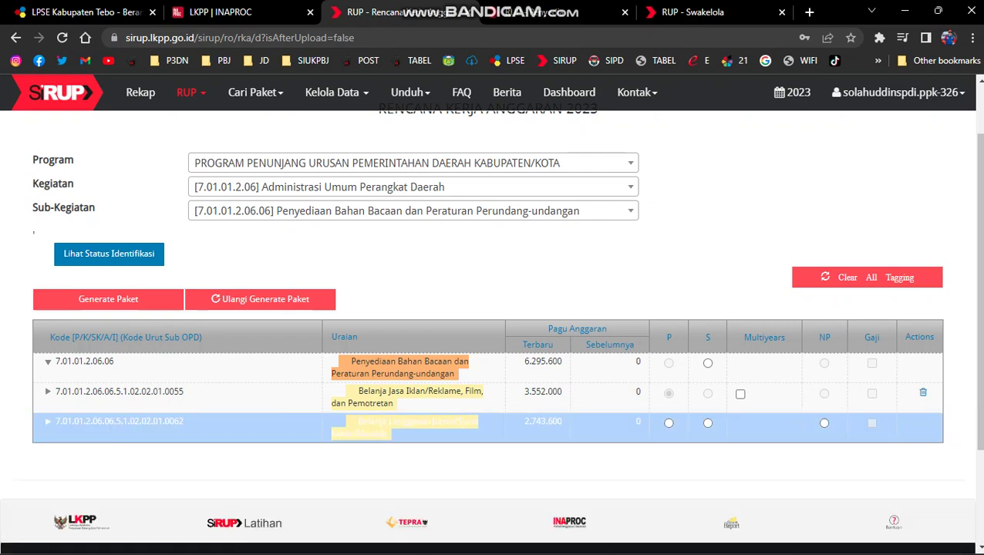
pyautogui.click(669, 423)
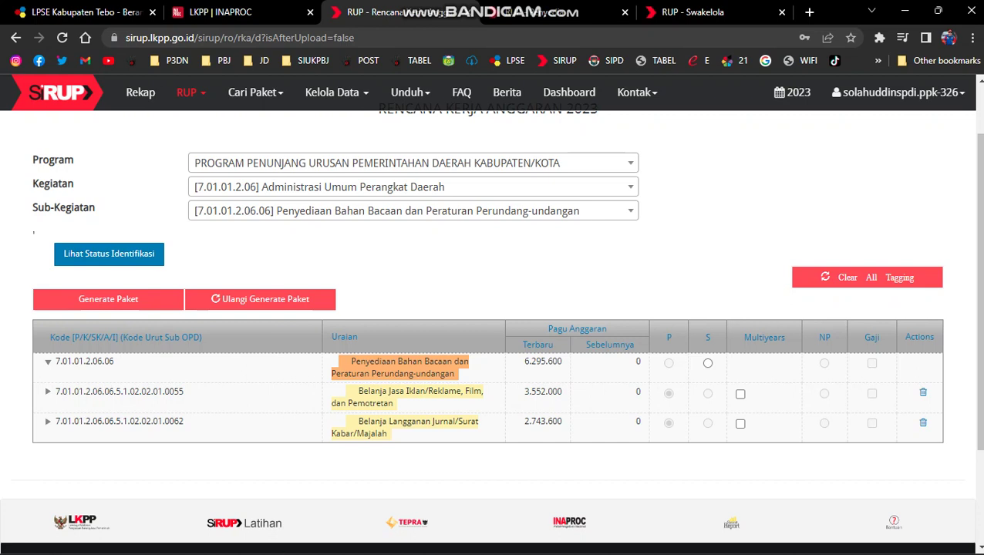
# Show the identification status and generate the packages for Sub-Kegiatan [7.01.01.2.06.06] Penyediaan Bahan Bacaan dan Peraturan Perundang-undangan.
pyautogui.click(109, 254)
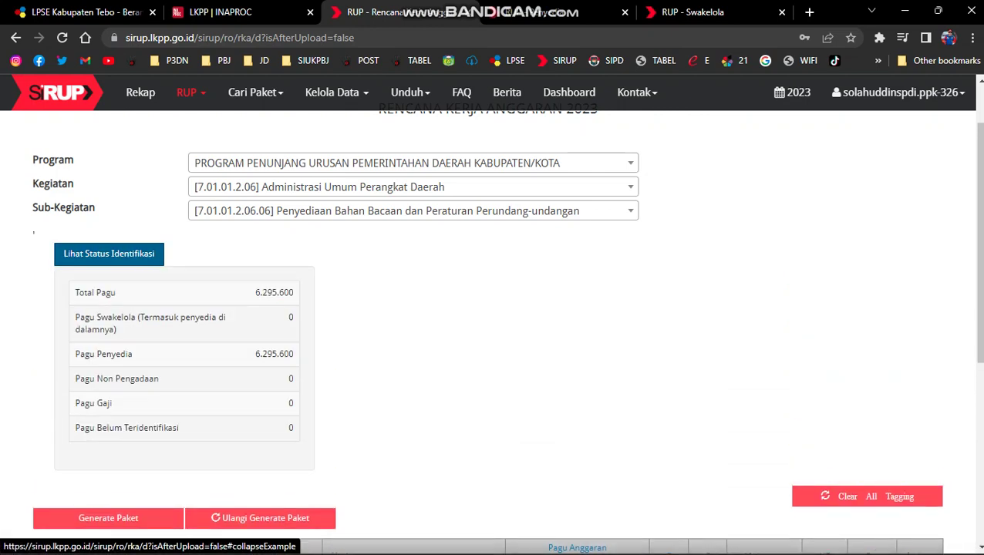
pyautogui.scroll(-1, 109, 253)
pyautogui.click(108, 446)
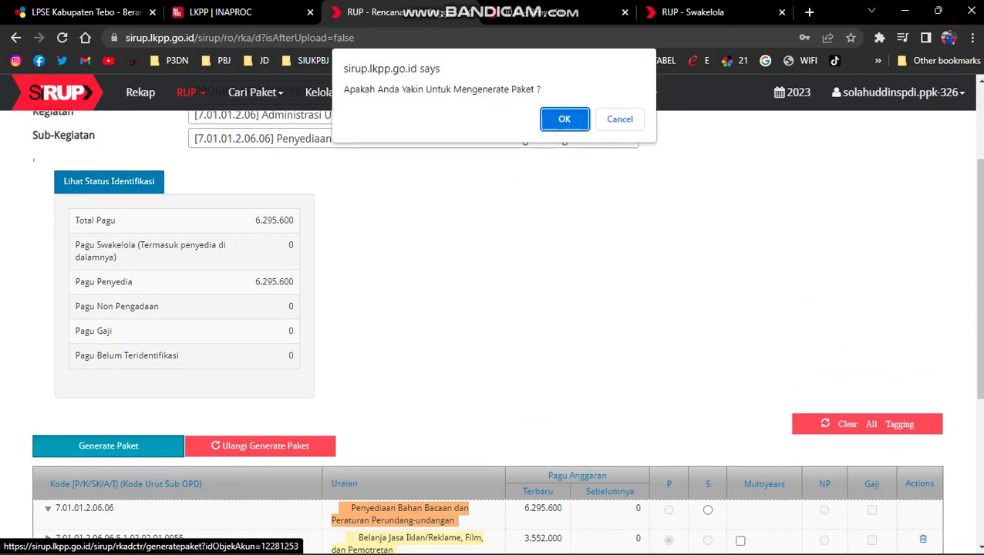
pyautogui.click(564, 119)
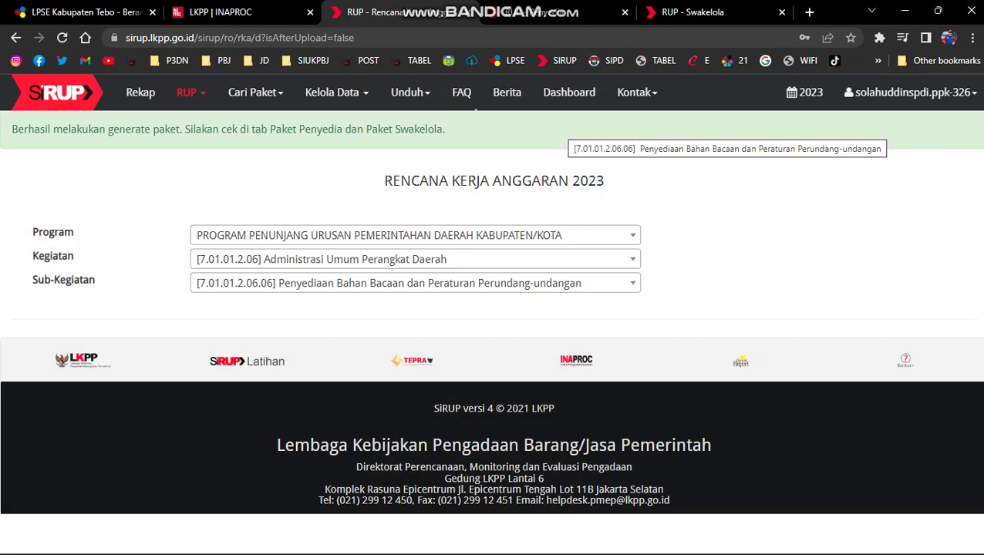
# Collapse the Belanja Jasa Iklan and Belanja Langganan Jurnal groups in the regenerated budget table.
pyautogui.scroll(-1, 492, 332)
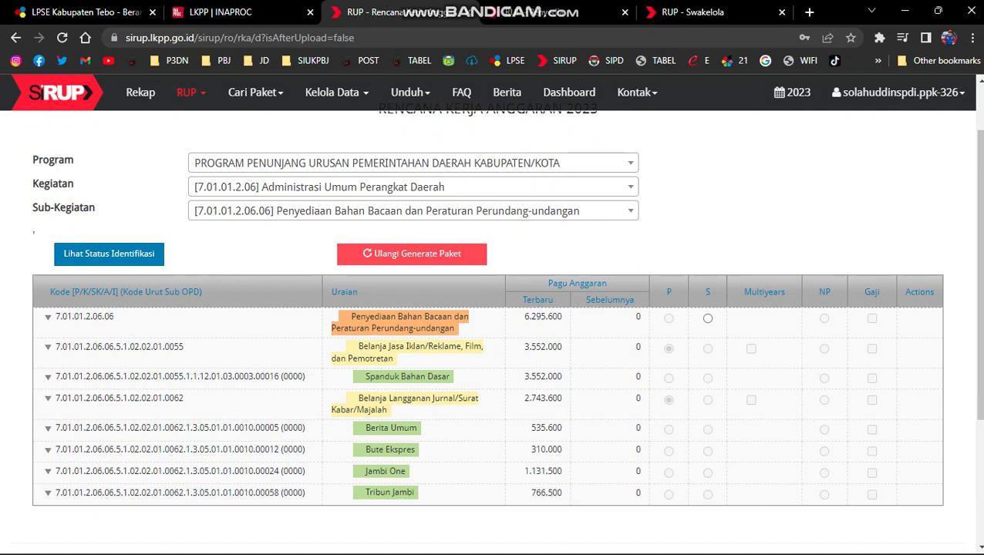
pyautogui.click(48, 347)
pyautogui.click(48, 378)
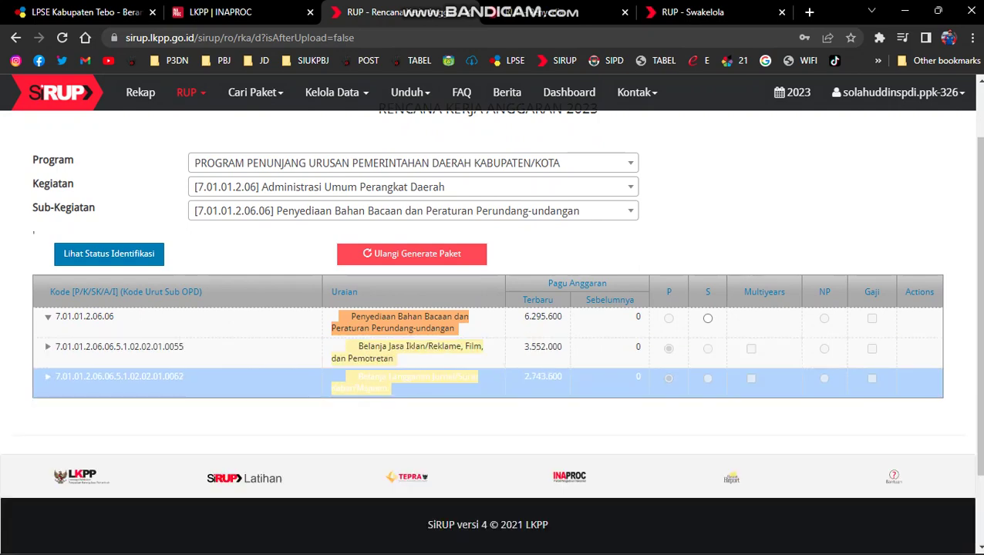
# List the packages on the Paket Penyedia page and open Belanja Jasa Iklan/Reklame, Film, dan Pemotretan for editing.
pyautogui.click(534, 11)
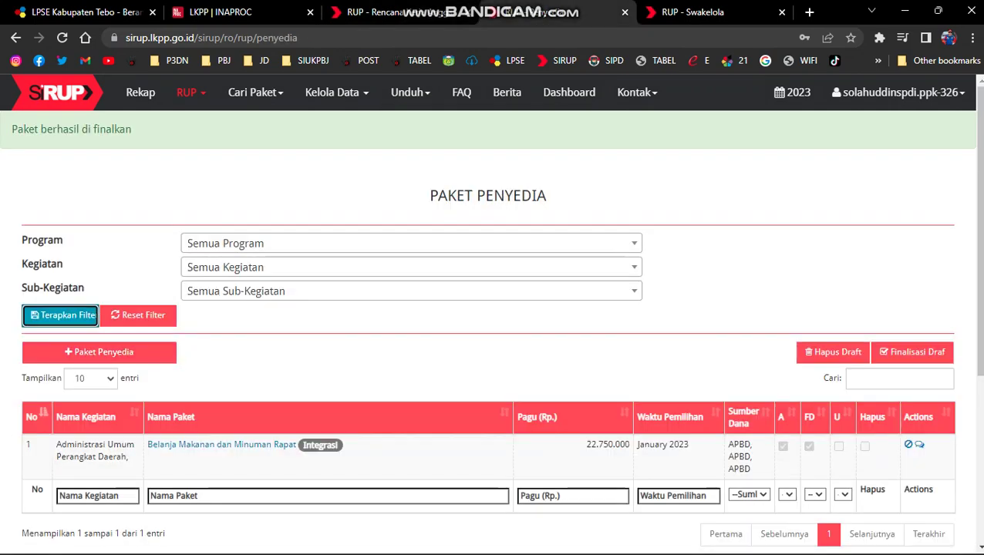
pyautogui.click(60, 315)
pyautogui.scroll(-2, 491, 331)
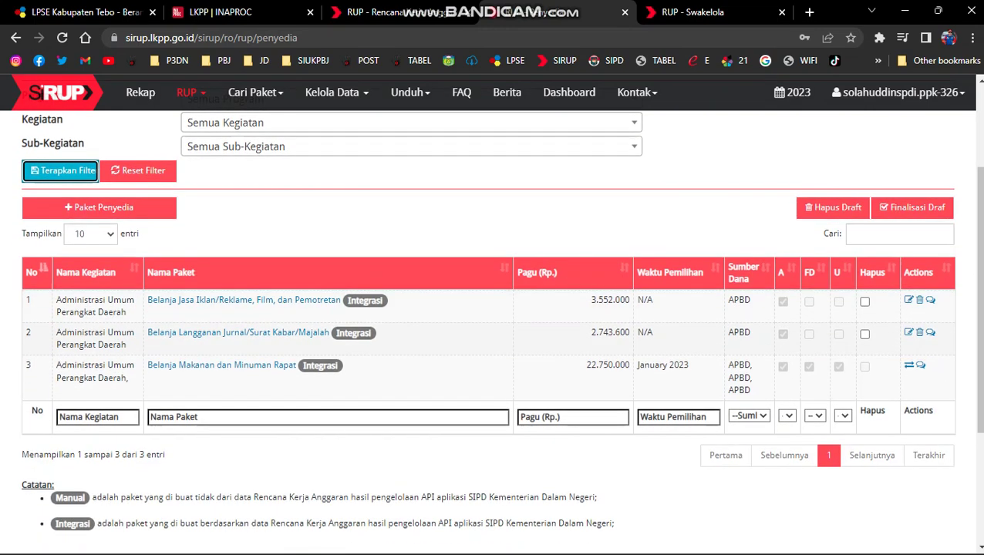
pyautogui.click(909, 300)
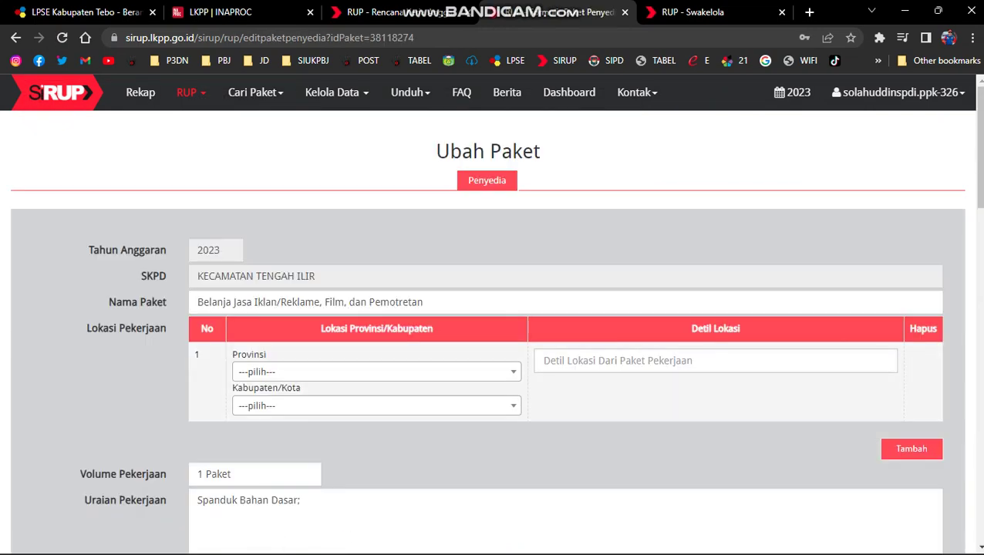
# Set the work location to province Jambi, regency Tebo (Kab.), with location detail Kecamatan Tengah Ilir.
pyautogui.click(377, 372)
pyautogui.write('ja')
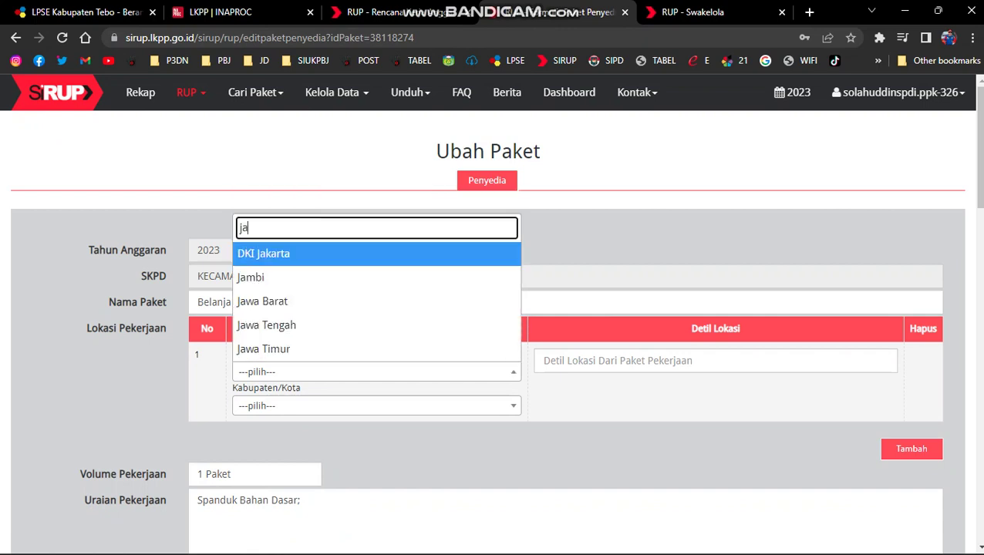
pyautogui.click(376, 277)
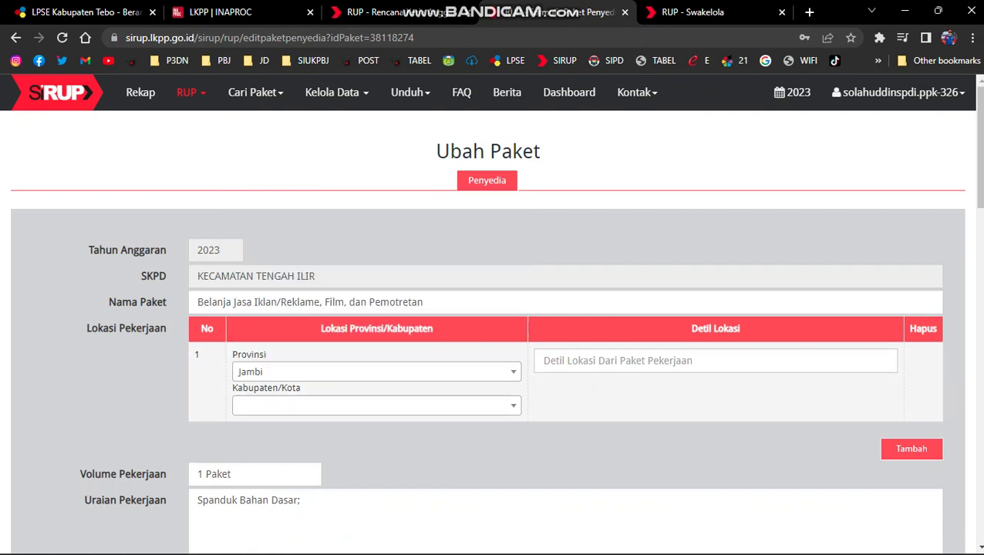
pyautogui.click(377, 404)
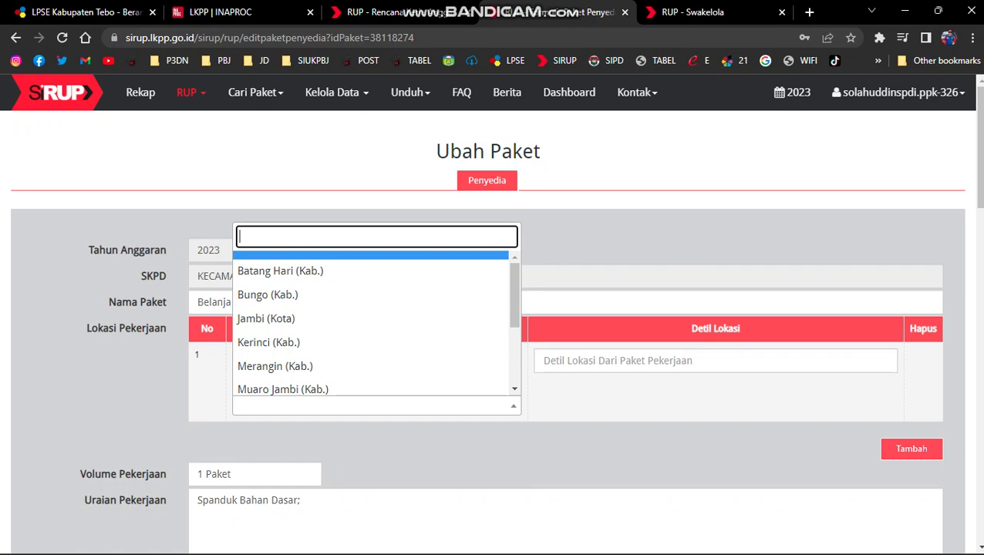
pyautogui.write('te')
pyautogui.press('Return')
pyautogui.click(715, 360)
pyautogui.click(660, 447)
# Set Jenis Pengadaan to Jasa Lainnya, and set both Produk Dalam Negeri and Usaha Kecil/Koperasi to Ya.
pyautogui.scroll(-5, 660, 447)
pyautogui.scroll(-4, 492, 331)
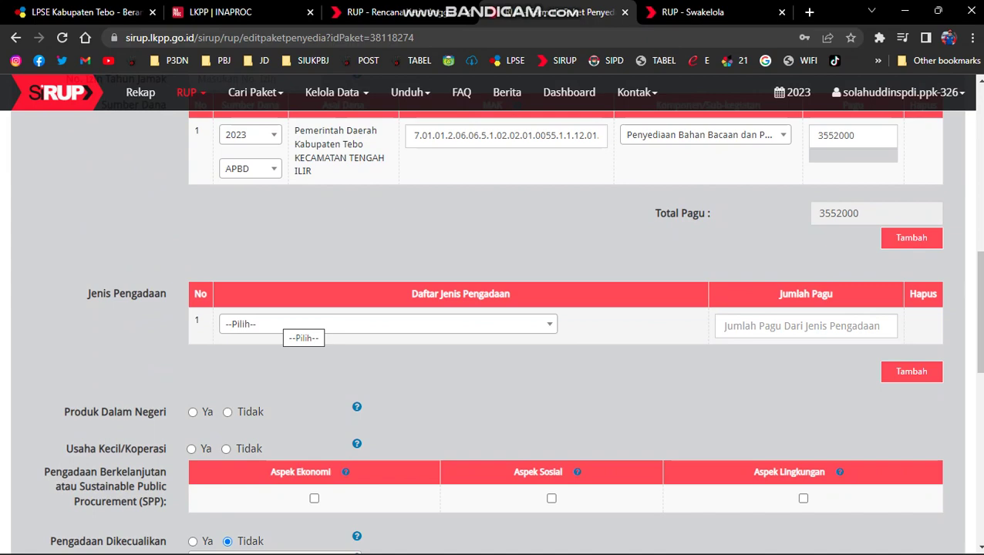
pyautogui.scroll(9, 492, 332)
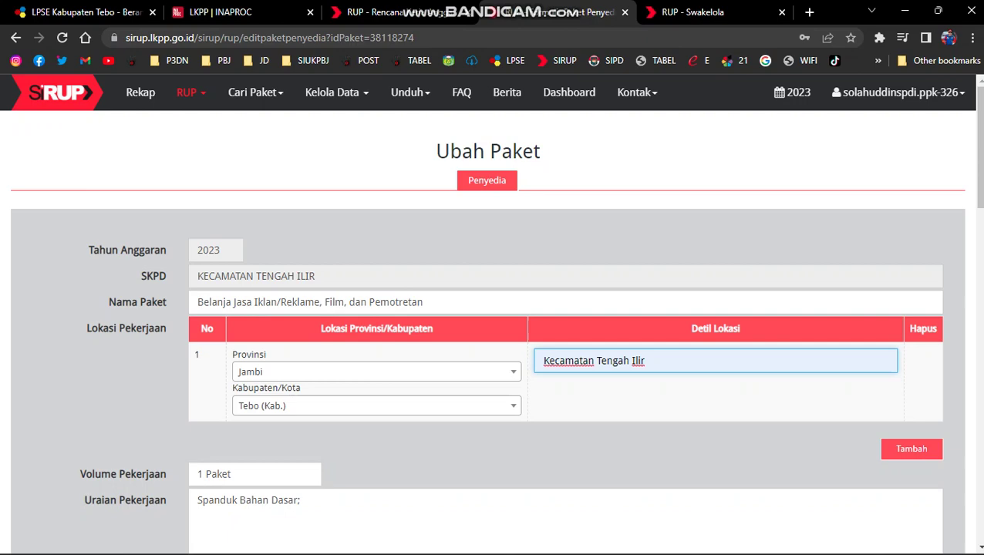
pyautogui.scroll(-3, 492, 332)
pyautogui.scroll(-3, 492, 331)
pyautogui.scroll(6, 492, 332)
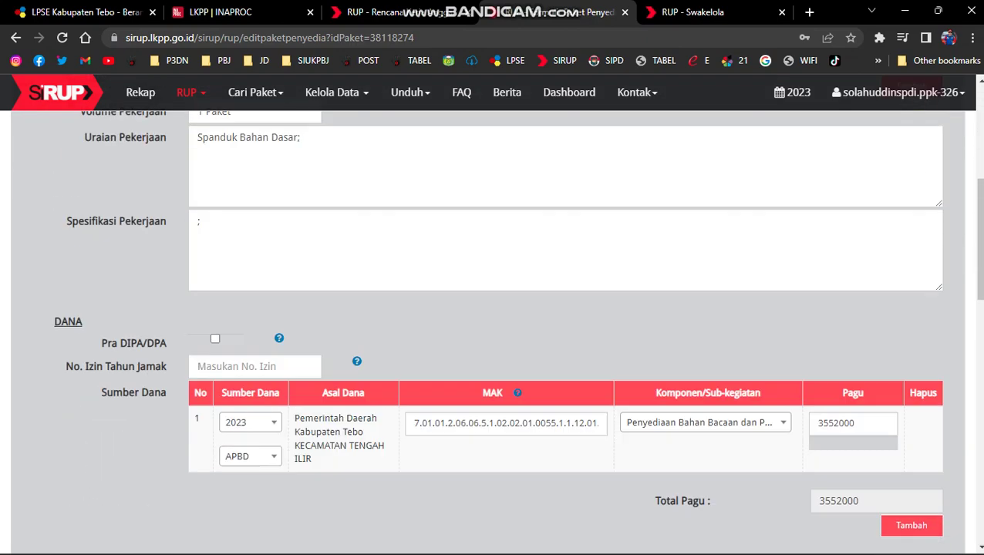
pyautogui.scroll(-10, 492, 332)
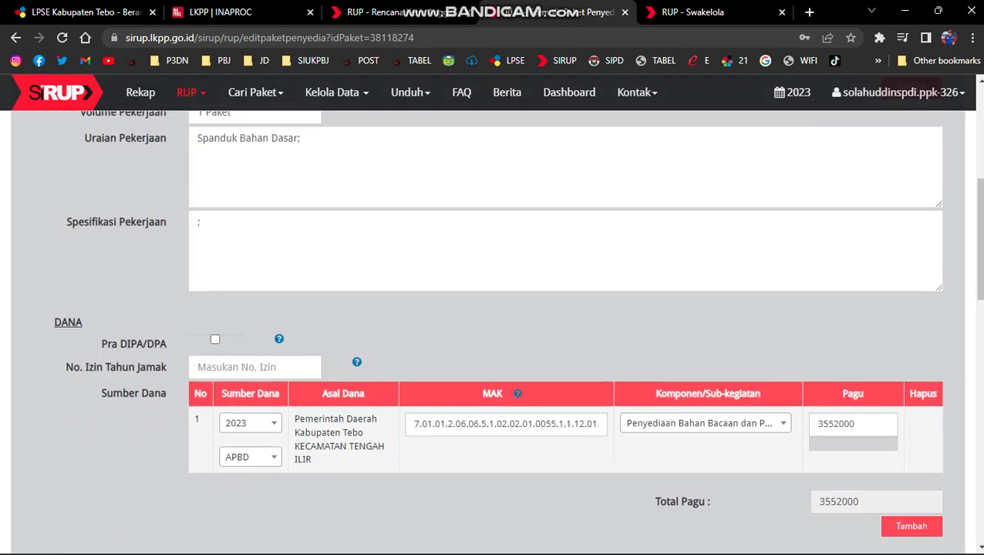
pyautogui.click(387, 252)
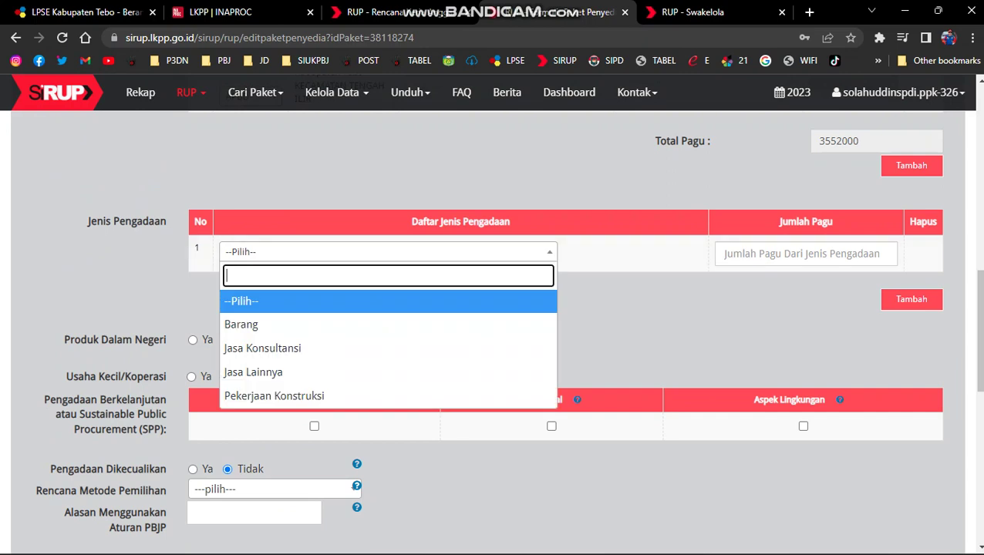
pyautogui.click(255, 372)
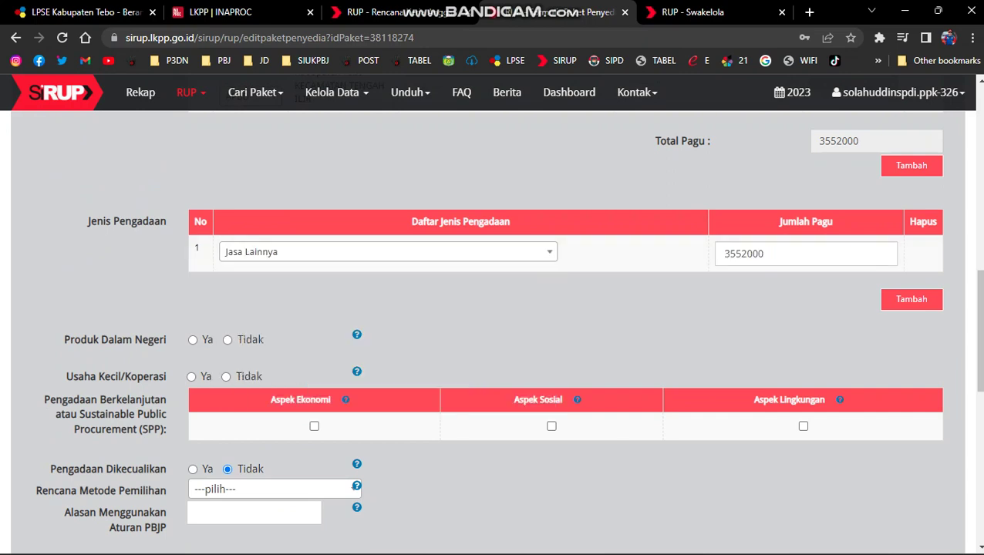
pyautogui.click(193, 339)
pyautogui.click(191, 376)
# Set the selection method to e-Purchasing, with the reason "Sesuai dengan Peraturan Presiden Nomor 12 Tahun 2021".
pyautogui.scroll(-2, 191, 377)
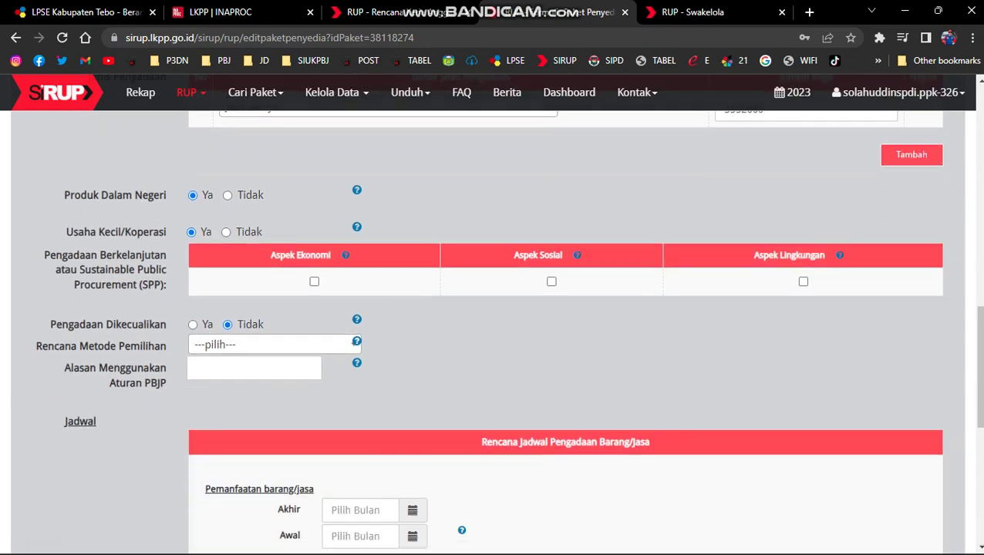
pyautogui.click(273, 345)
pyautogui.click(231, 417)
pyautogui.click(254, 368)
pyautogui.press('Down')
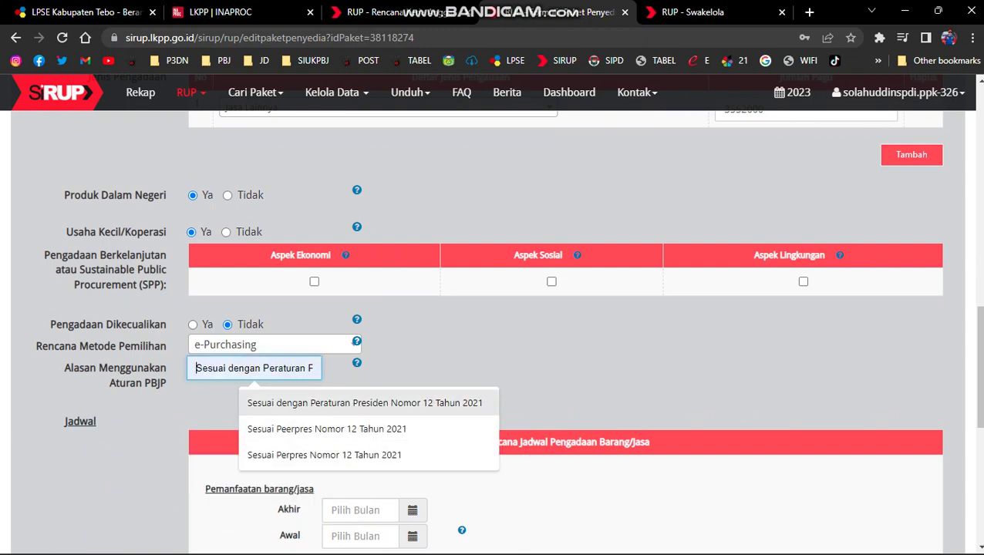
pyautogui.press('Return')
# Set the Pemanfaatan barang/jasa schedule to end in 2023-12 and start in 2023-02.
pyautogui.scroll(-4, 565, 308)
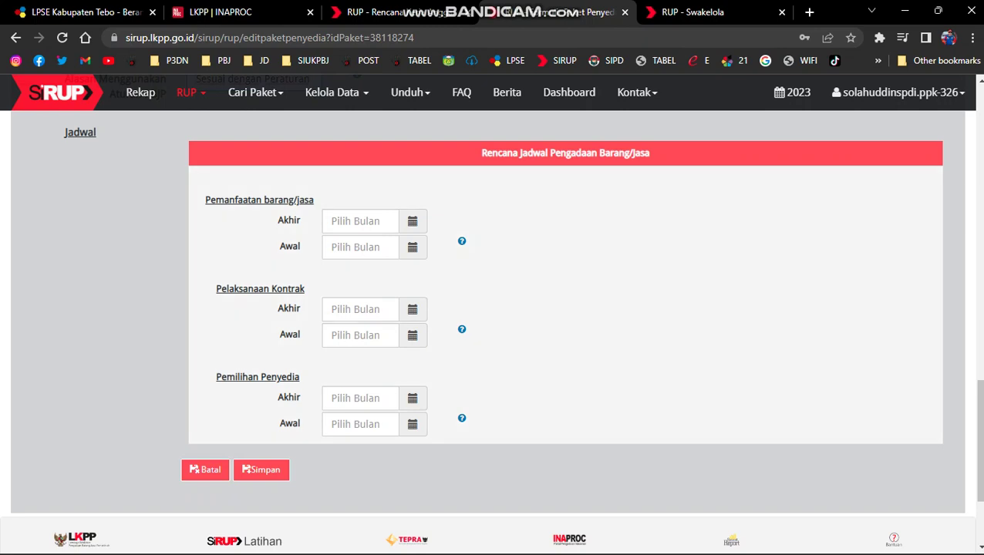
pyautogui.click(360, 221)
pyautogui.click(439, 325)
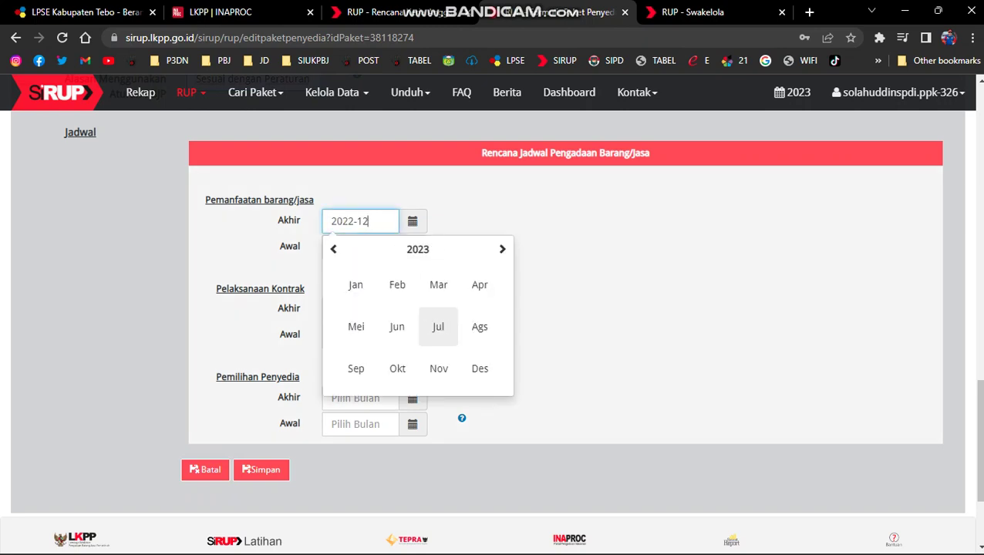
pyautogui.click(480, 368)
pyautogui.click(360, 247)
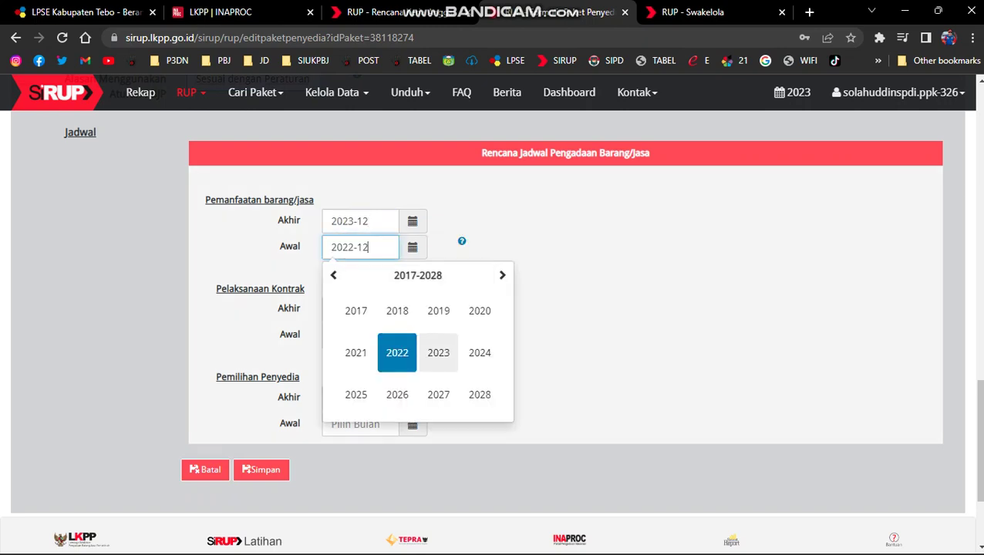
pyautogui.click(439, 351)
pyautogui.click(397, 311)
# Set the Pelaksanaan Kontrak schedule to end in 2023-12 and start in 2023-01.
pyautogui.click(360, 309)
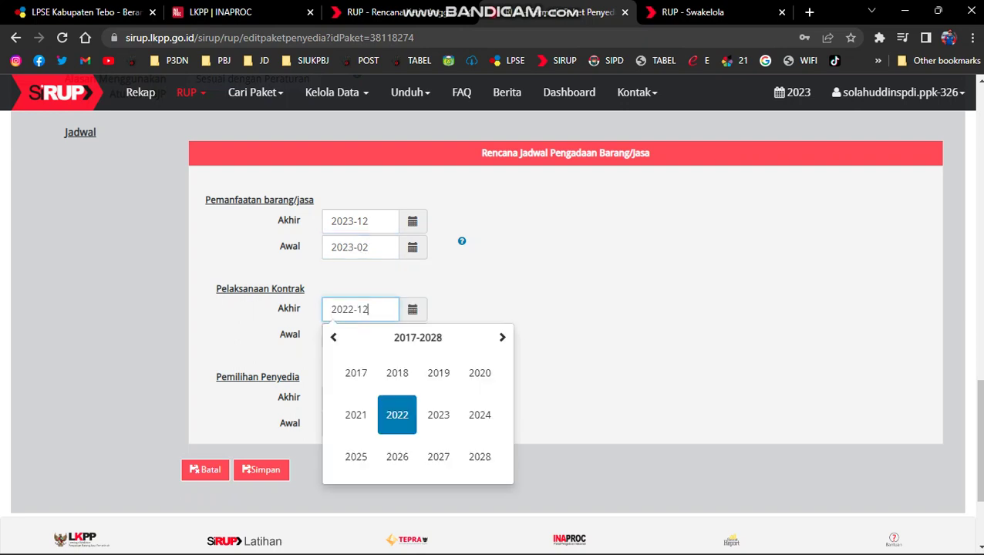
pyautogui.click(438, 414)
pyautogui.click(479, 457)
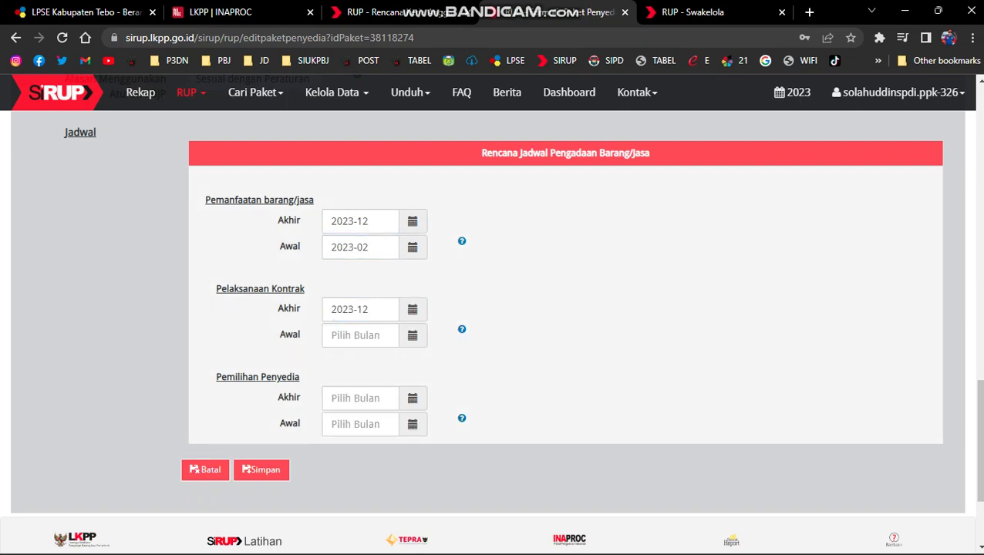
pyautogui.click(360, 334)
pyautogui.click(438, 251)
pyautogui.click(354, 210)
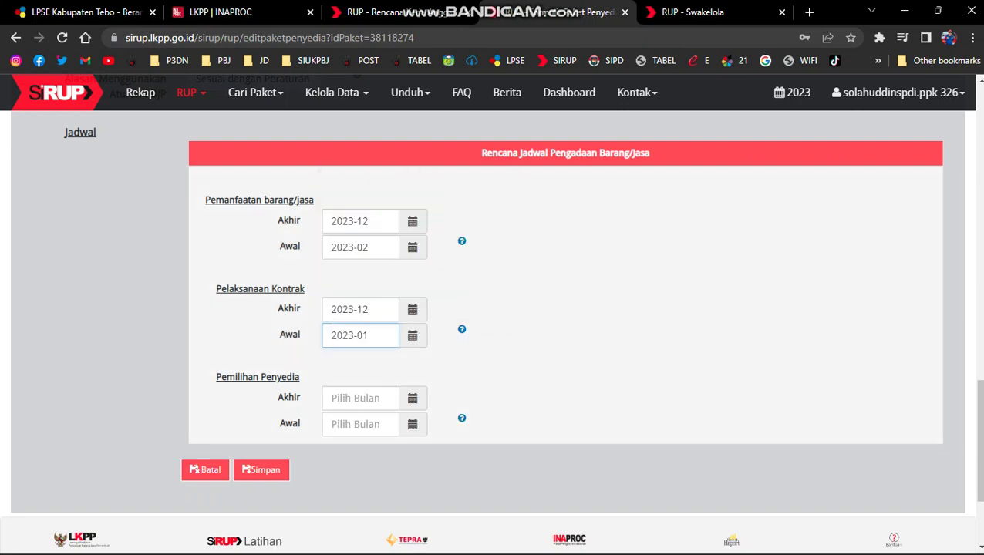
# Set both the end and start of Pemilihan Penyedia to January 2023 and save the package.
pyautogui.click(361, 398)
pyautogui.click(438, 314)
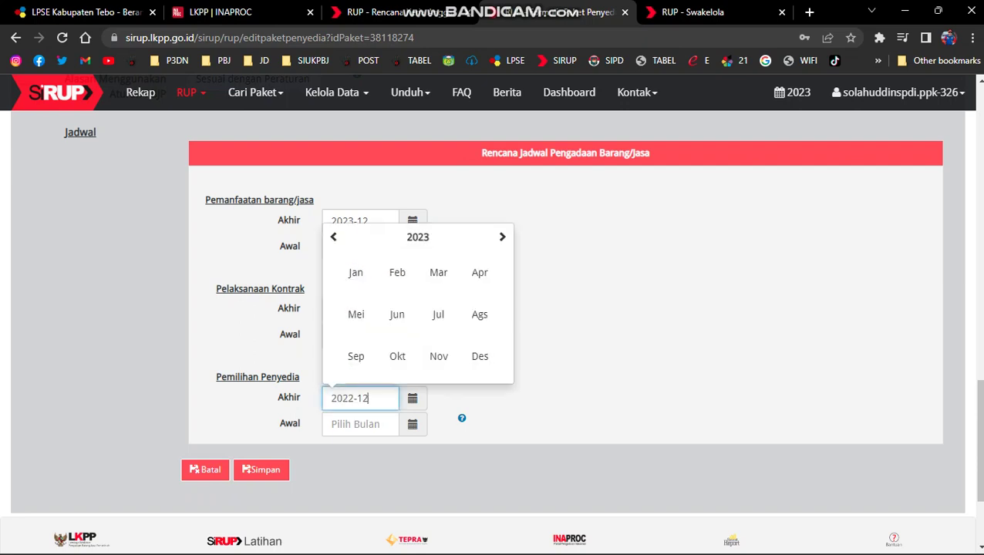
pyautogui.click(355, 272)
pyautogui.click(360, 424)
pyautogui.click(437, 340)
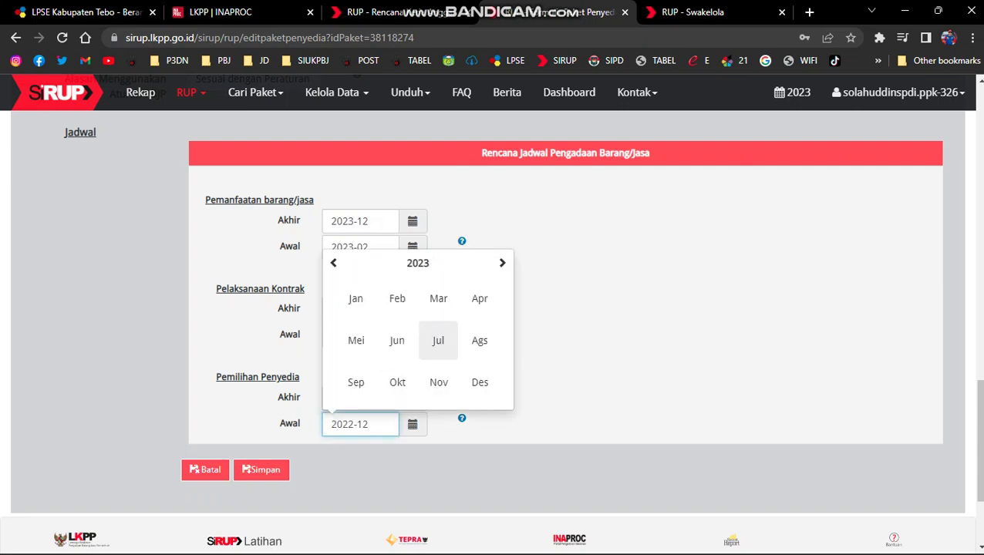
pyautogui.click(354, 298)
pyautogui.click(261, 469)
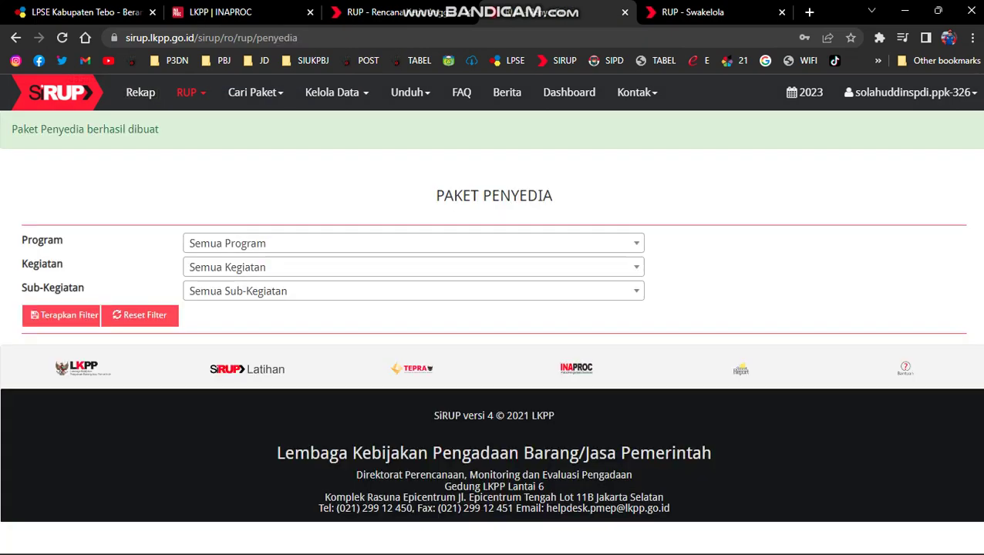
# List the Penyedia packages and check the Waktu Pemilihan of Belanja Jasa Iklan/Reklame, Film, dan Pemotretan.
pyautogui.click(61, 315)
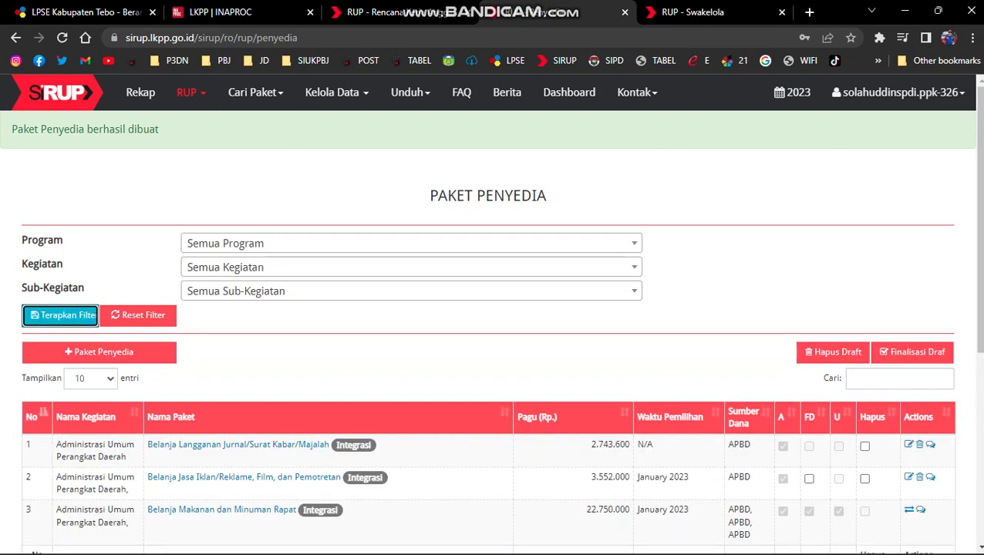
pyautogui.scroll(-2, 492, 320)
pyautogui.moveTo(637, 332); pyautogui.dragTo(688, 332)
pyautogui.click(665, 330)
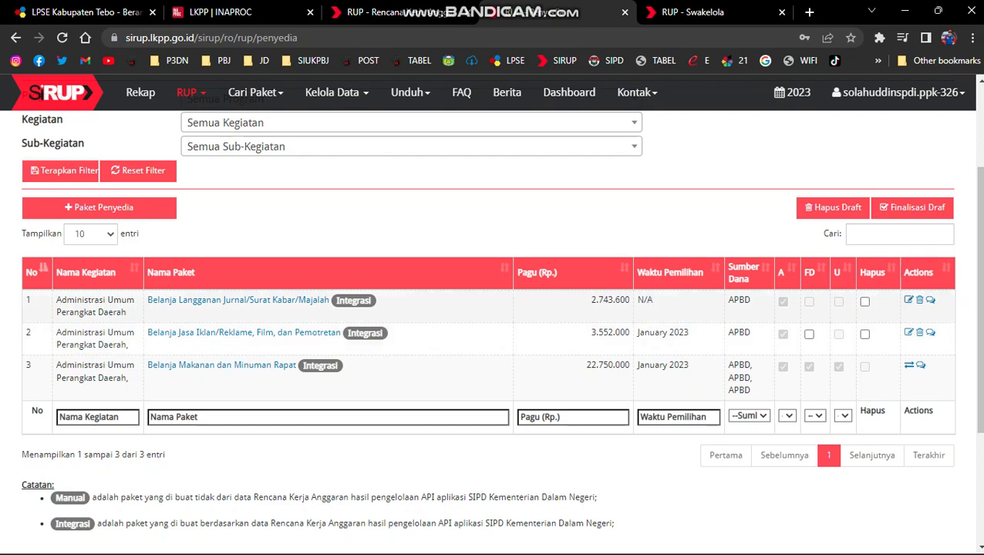
# Edit the Belanja Langganan Jurnal/Surat Kabar/Majalah package and set its work location to Jambi, Tebo (Kab.), with detail Kecamatan Tengah Ilir.
pyautogui.click(909, 299)
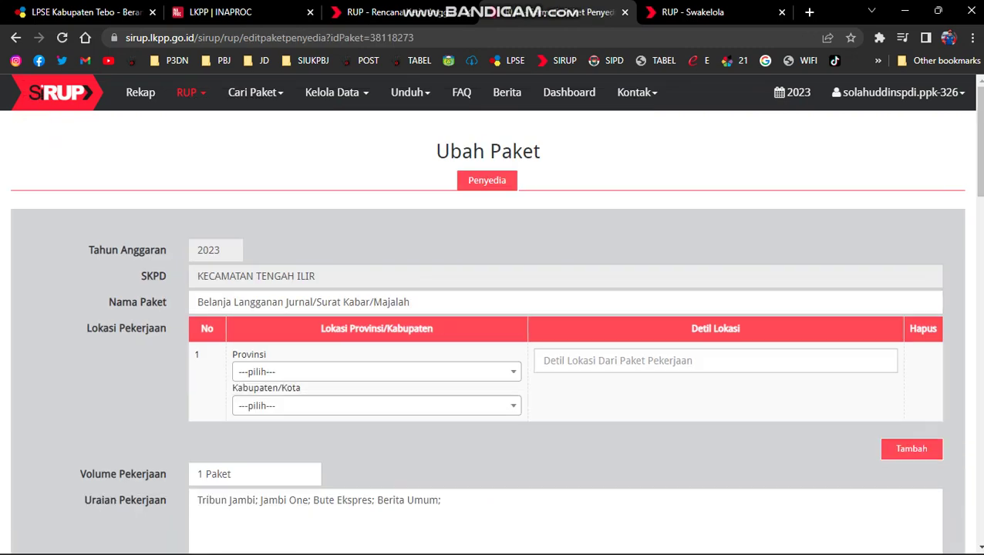
pyautogui.click(377, 372)
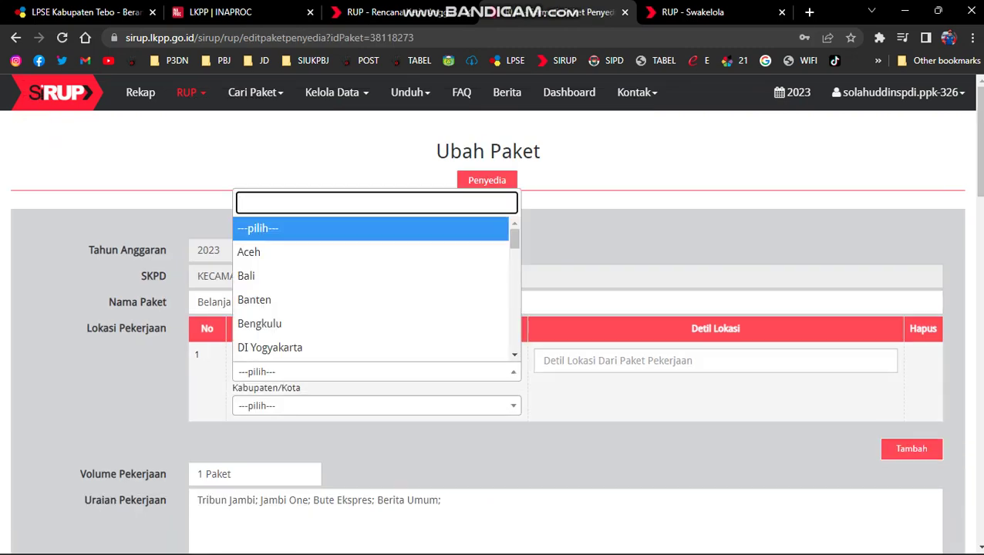
pyautogui.write('ja')
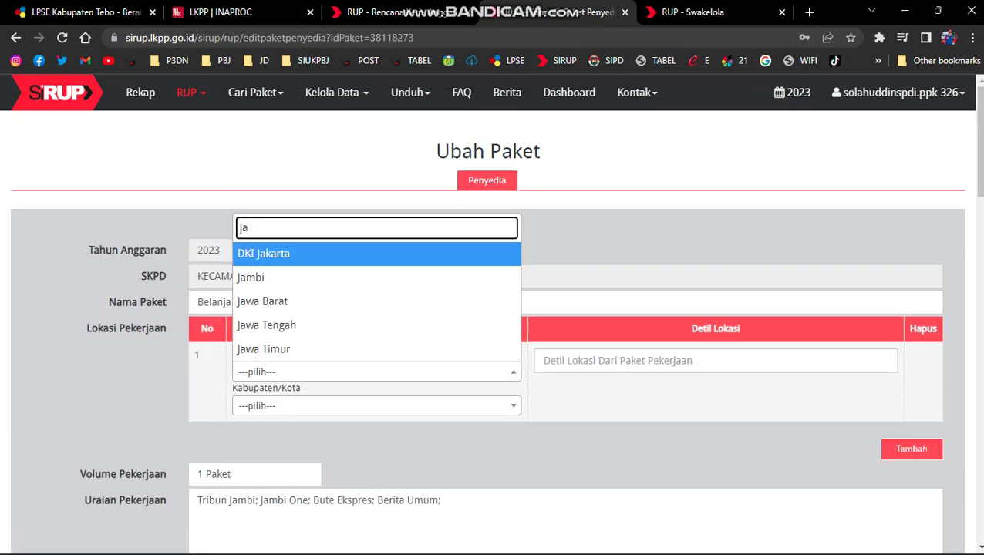
pyautogui.press('Return')
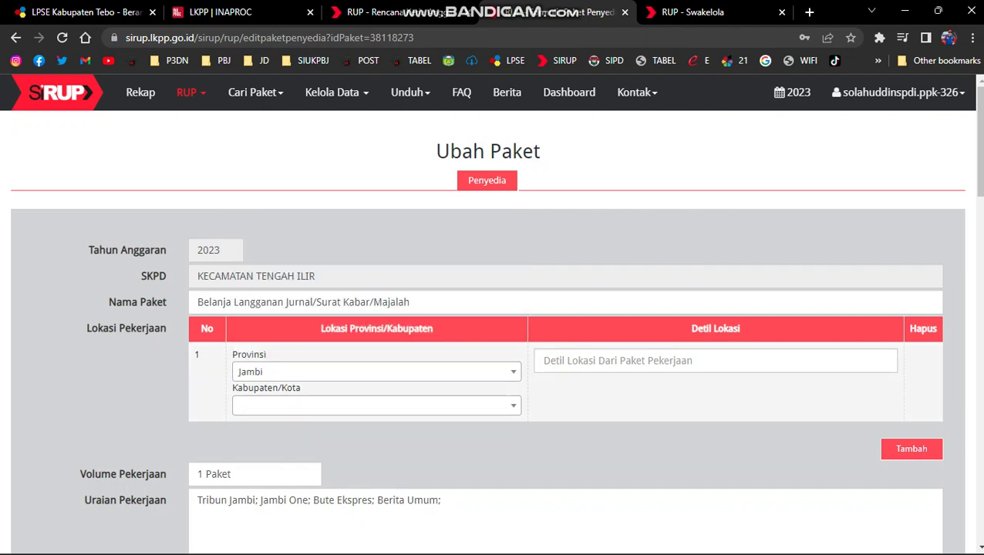
pyautogui.click(377, 405)
pyautogui.write('teb')
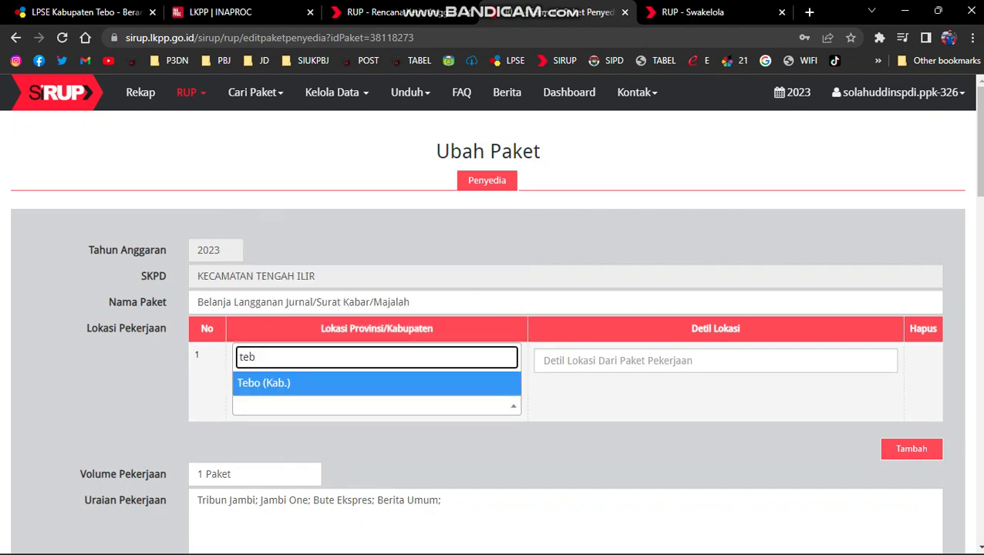
pyautogui.press('Return')
pyautogui.click(715, 360)
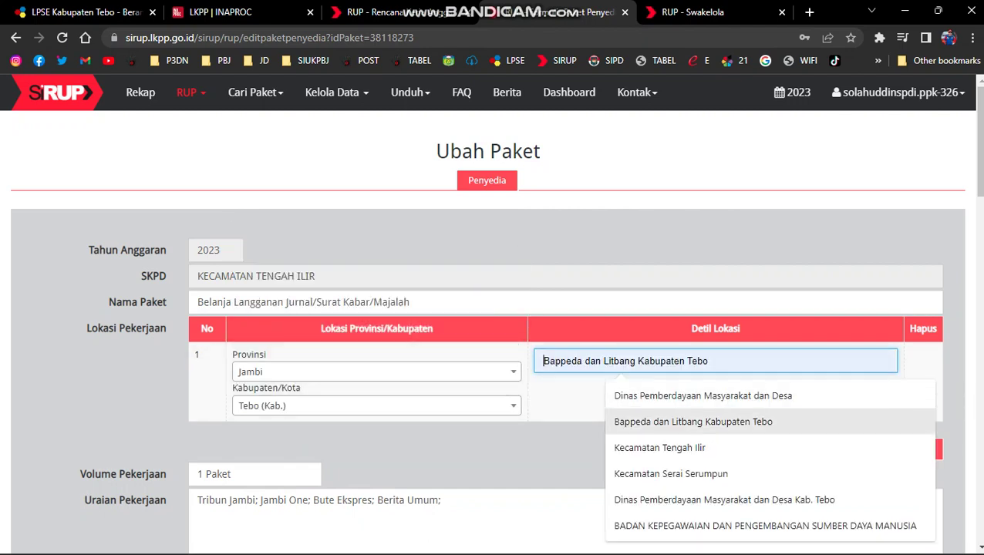
pyautogui.click(715, 448)
# Review the package's description and funding sources and set its Jenis Pengadaan to Barang.
pyautogui.scroll(-2, 714, 332)
pyautogui.scroll(-10, 492, 332)
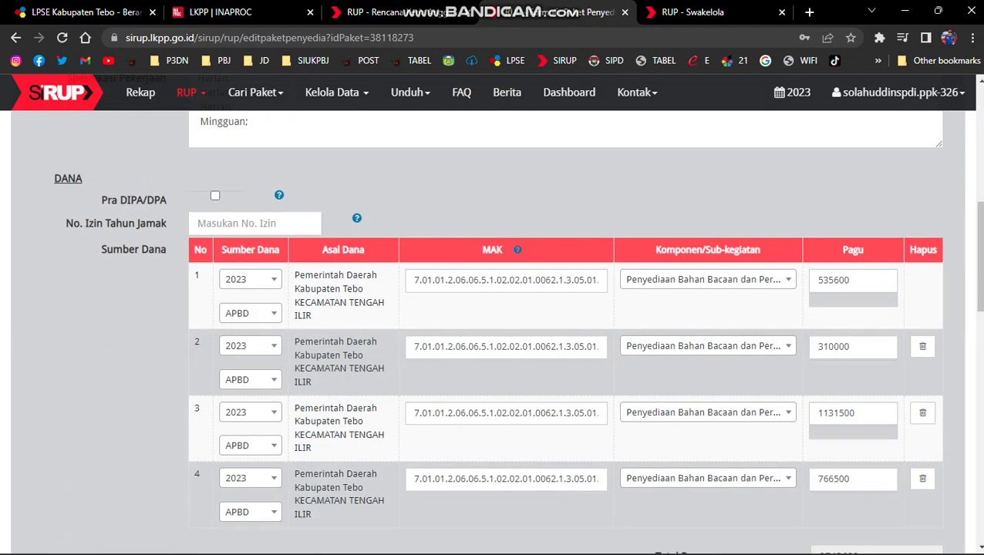
pyautogui.scroll(12, 492, 332)
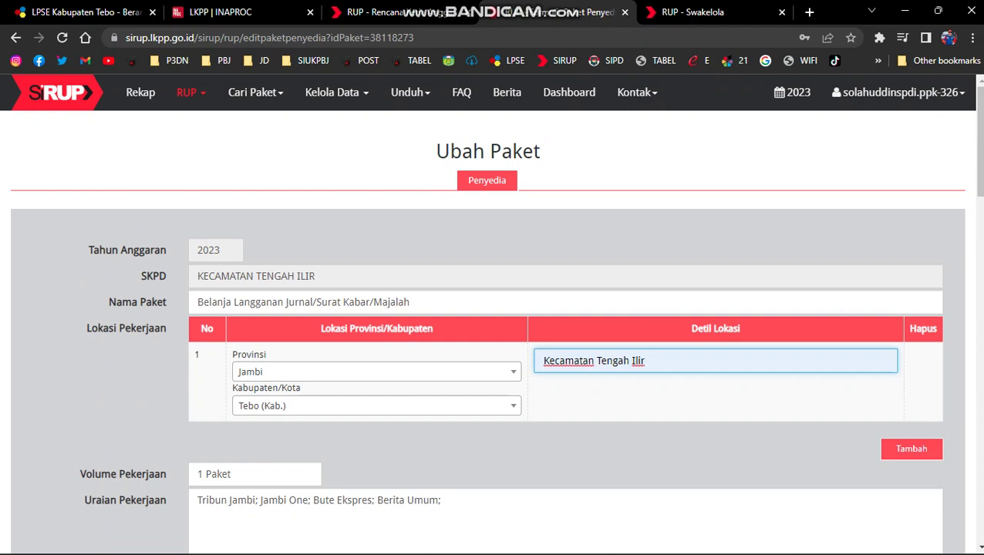
pyautogui.scroll(-2, 492, 332)
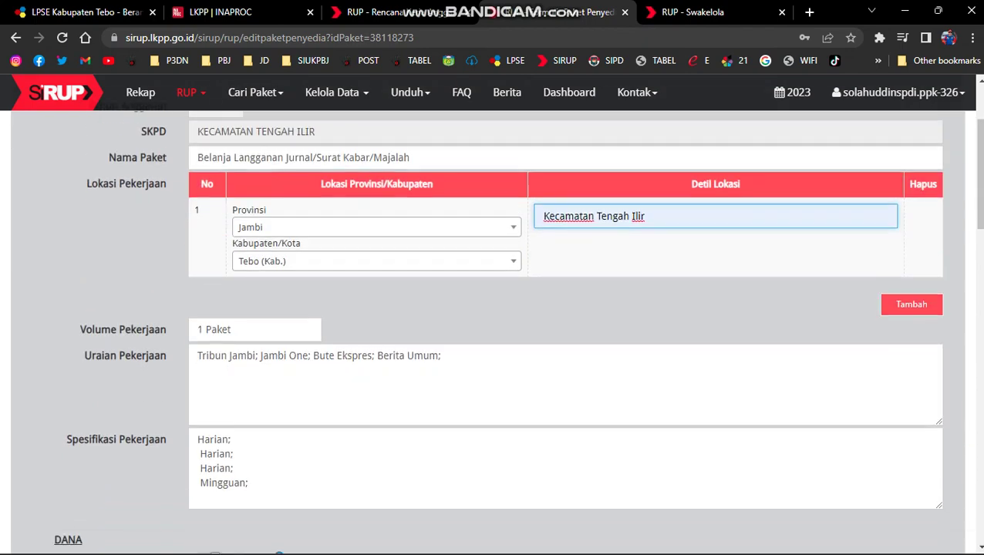
pyautogui.scroll(-4, 492, 332)
pyautogui.scroll(-7, 492, 331)
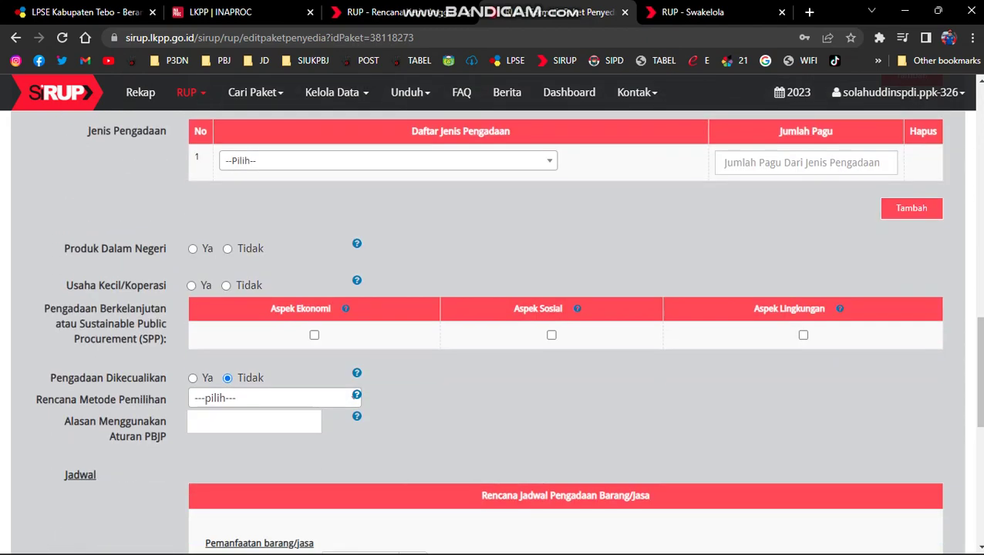
pyautogui.scroll(2, 492, 331)
pyautogui.click(387, 306)
pyautogui.press('Down')
pyautogui.press('Return')
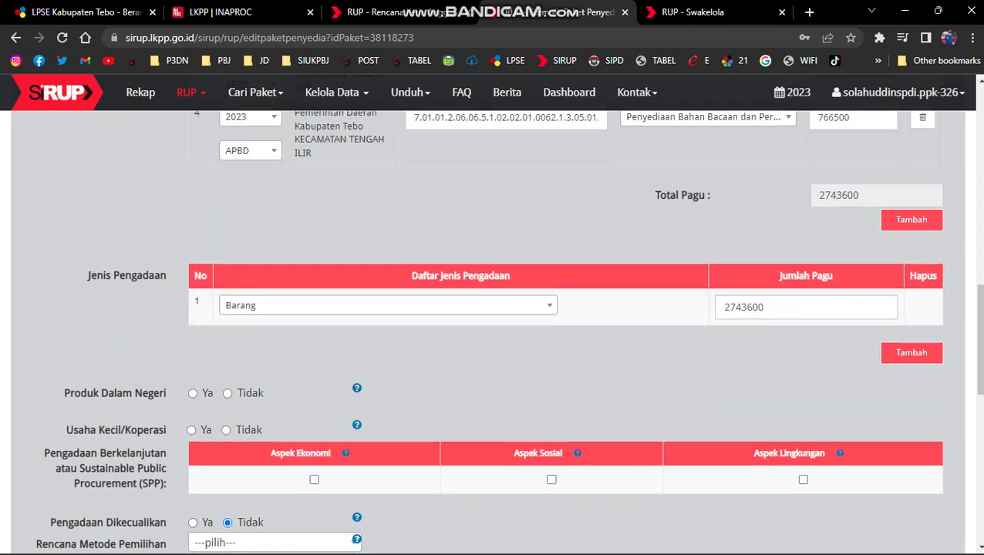
# Set Produk Dalam Negeri, Usaha Kecil/Koperasi and Pengadaan Dikecualikan to Ya for the package.
pyautogui.scroll(-1, 492, 332)
pyautogui.click(193, 321)
pyautogui.click(191, 358)
pyautogui.scroll(-2, 492, 332)
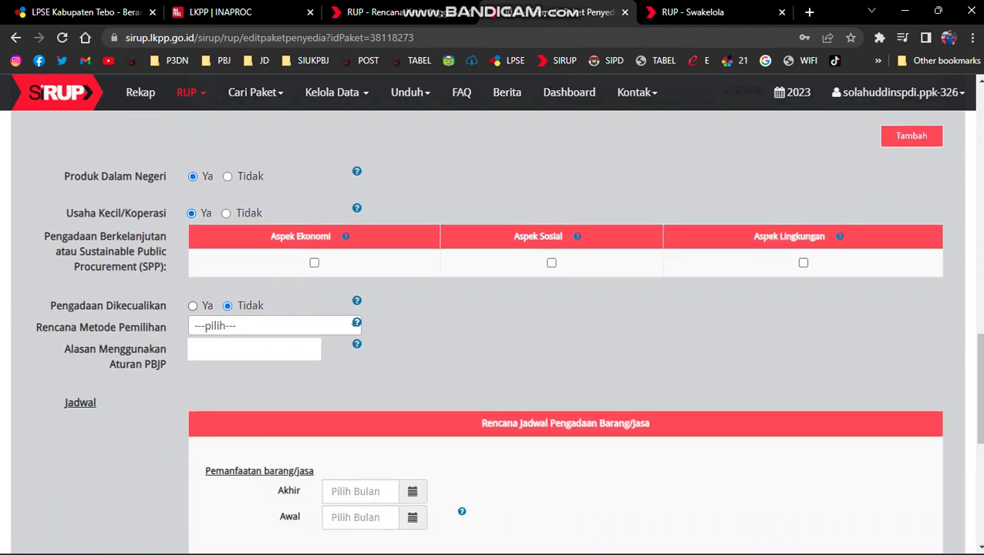
pyautogui.click(193, 306)
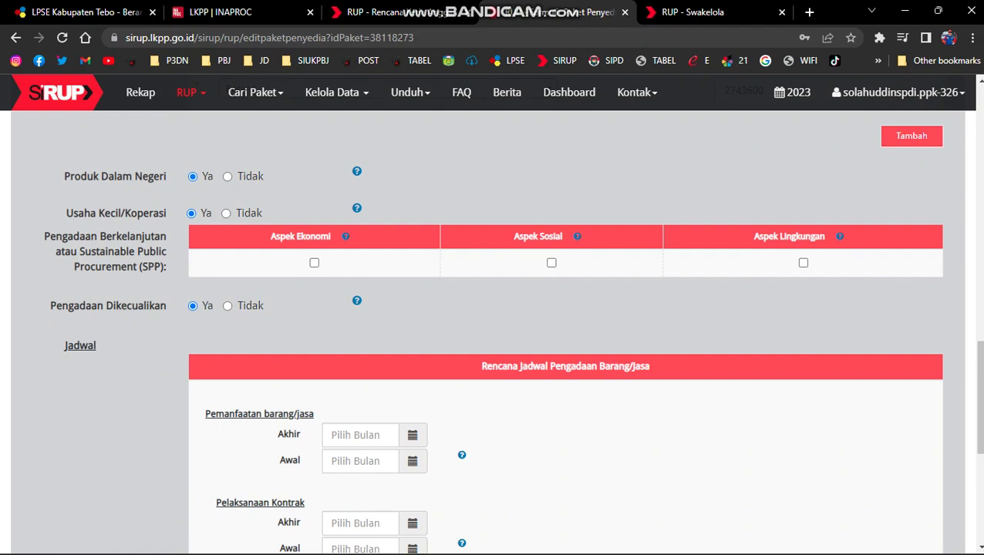
# Schedule Pemanfaatan barang/jasa of the Jurnal/Surat Kabar/Majalah package with Akhir 2023-12 and Awal 2023-02.
pyautogui.scroll(-2, 492, 331)
pyautogui.click(360, 290)
pyautogui.click(437, 394)
pyautogui.click(479, 437)
pyautogui.click(360, 316)
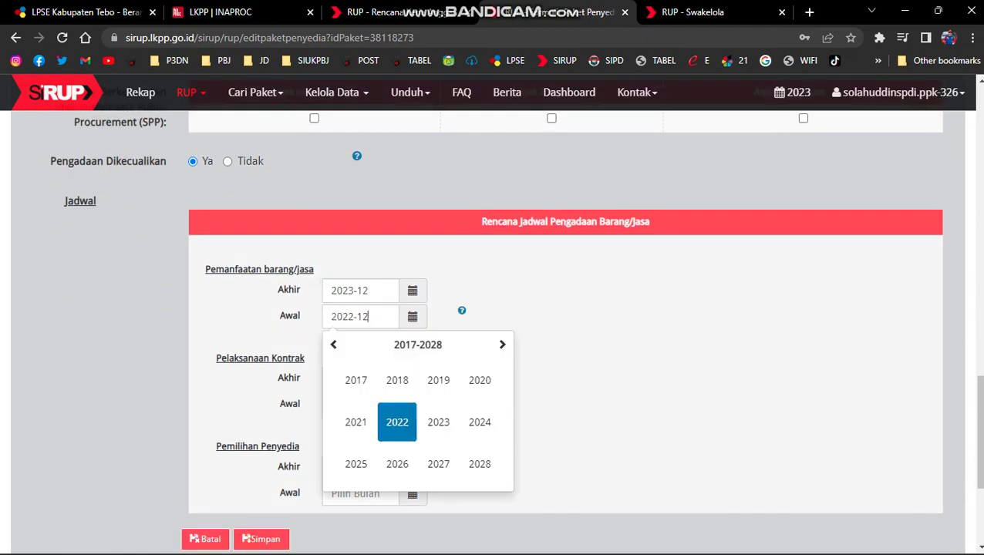
pyautogui.click(438, 422)
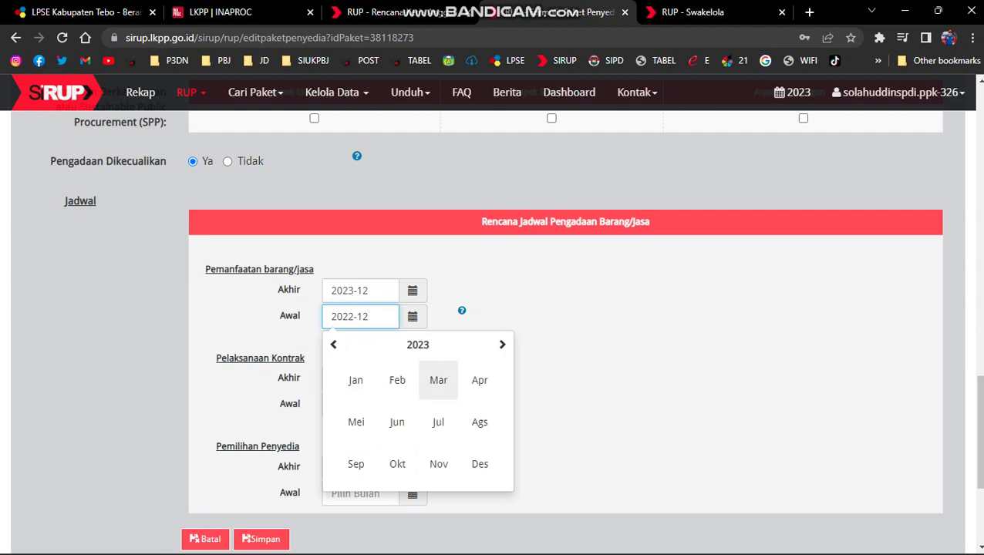
pyautogui.click(397, 380)
# Schedule Pelaksanaan Kontrak of the package with Akhir 2023-12 and Awal 2023-01.
pyautogui.click(361, 378)
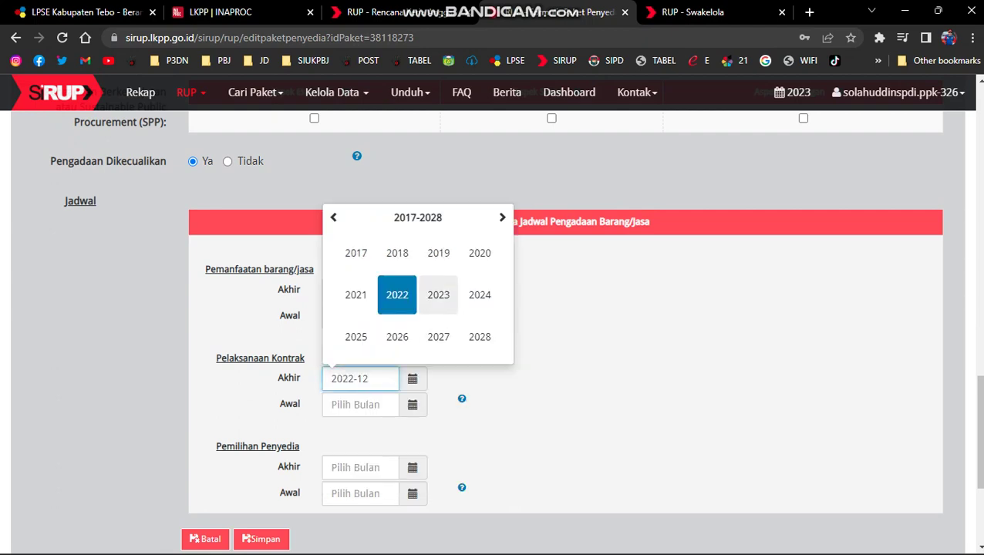
pyautogui.click(438, 293)
pyautogui.click(478, 337)
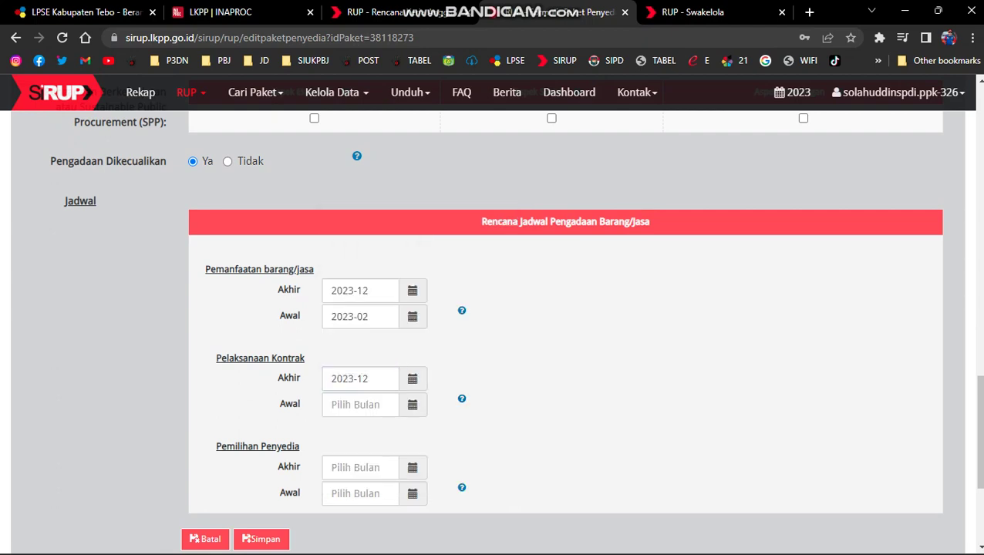
pyautogui.click(360, 404)
pyautogui.click(438, 321)
pyautogui.click(356, 279)
# Schedule Pemilihan Penyedia of the package with both Akhir and Awal in January 2023.
pyautogui.click(361, 467)
pyautogui.click(437, 382)
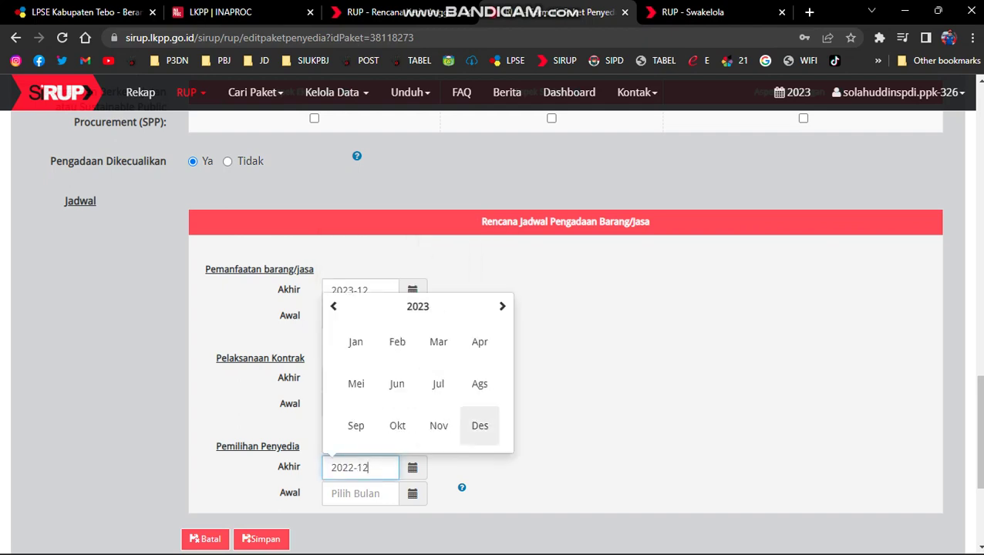
pyautogui.click(479, 424)
pyautogui.click(360, 467)
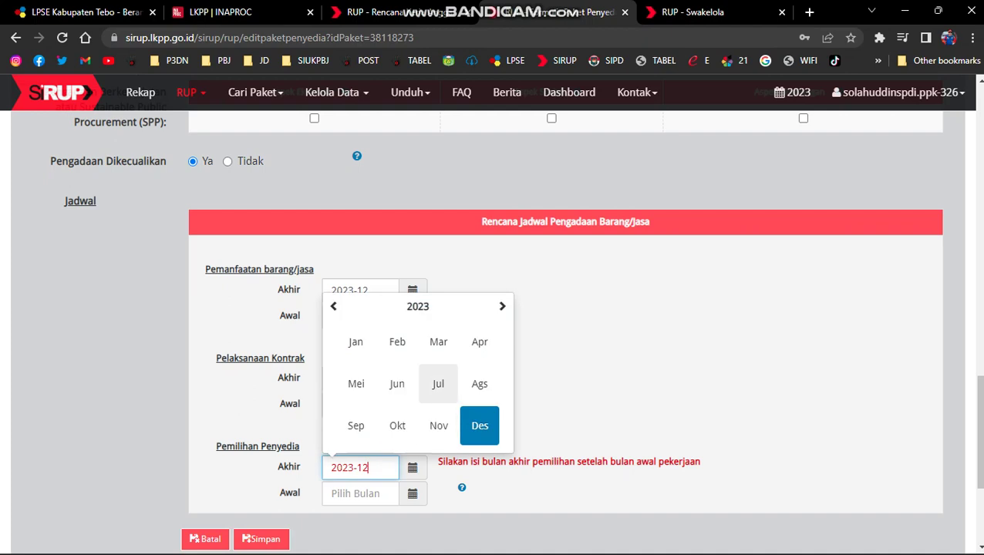
pyautogui.click(352, 342)
pyautogui.click(360, 494)
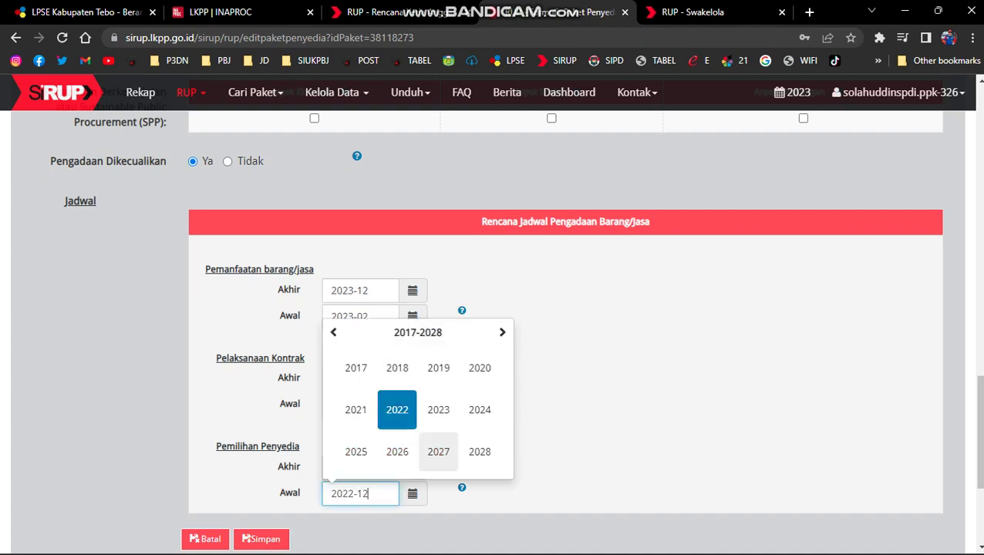
pyautogui.click(437, 408)
pyautogui.click(355, 367)
# Save the package and finalize the drafts of the Langganan Jurnal/Surat Kabar/Majalah and Jasa Iklan/Reklame, Film, dan Pemotretan packages.
pyautogui.click(261, 539)
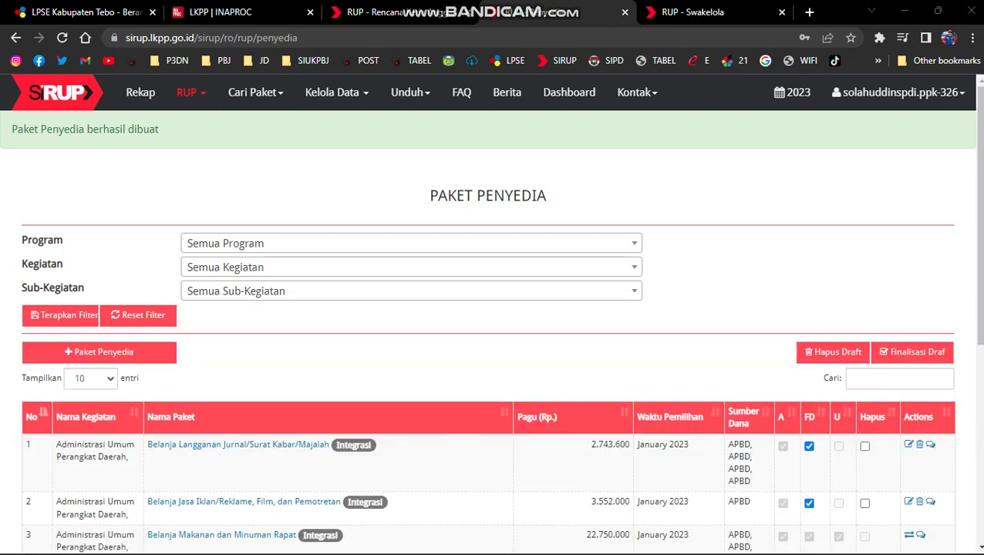
pyautogui.click(912, 352)
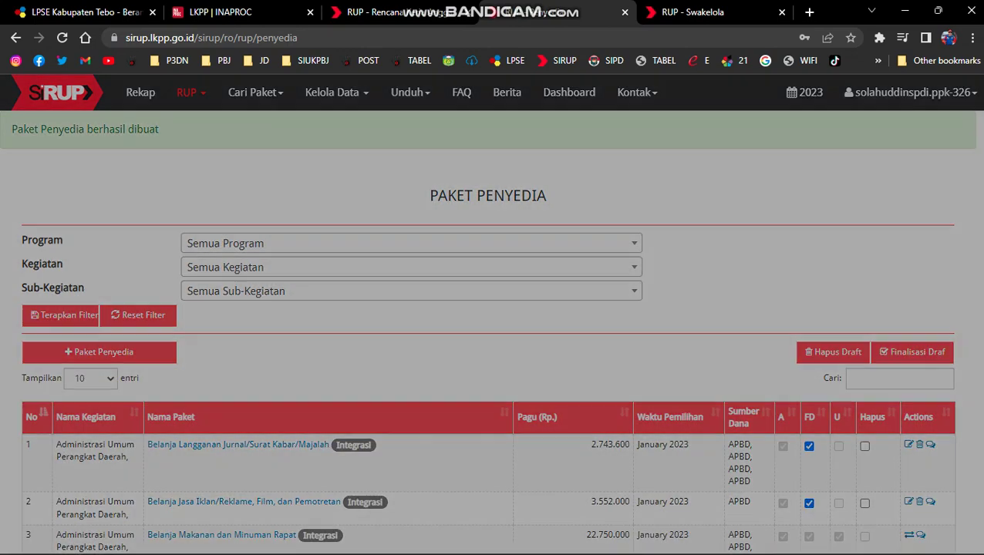
pyautogui.click(628, 205)
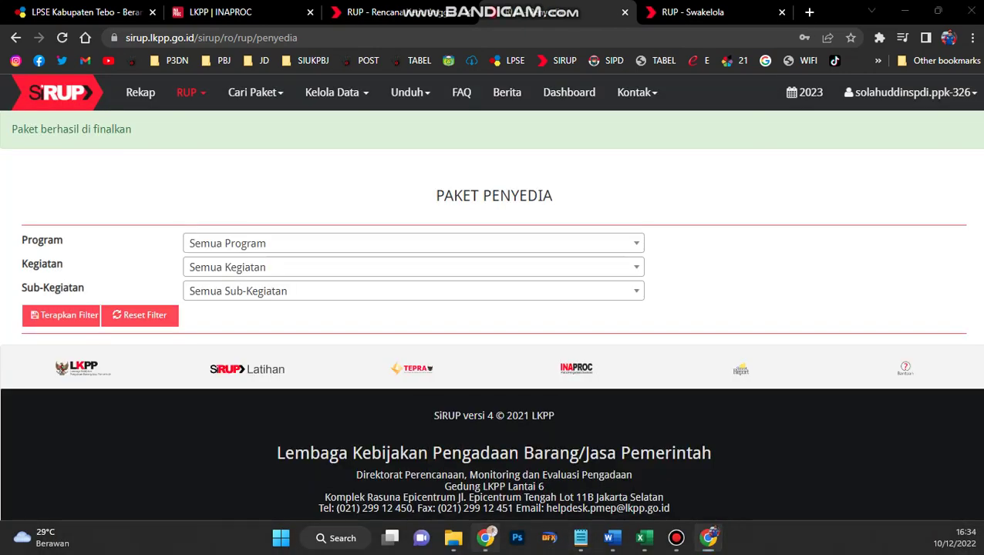
# In the PA account's Chrome window, list the Penyedia packages and announce the Jasa Iklan/Reklame, Film, dan Pemotretan and Langganan Jurnal/Surat Kabar/Majalah packages.
pyautogui.click(485, 537)
pyautogui.click(110, 12)
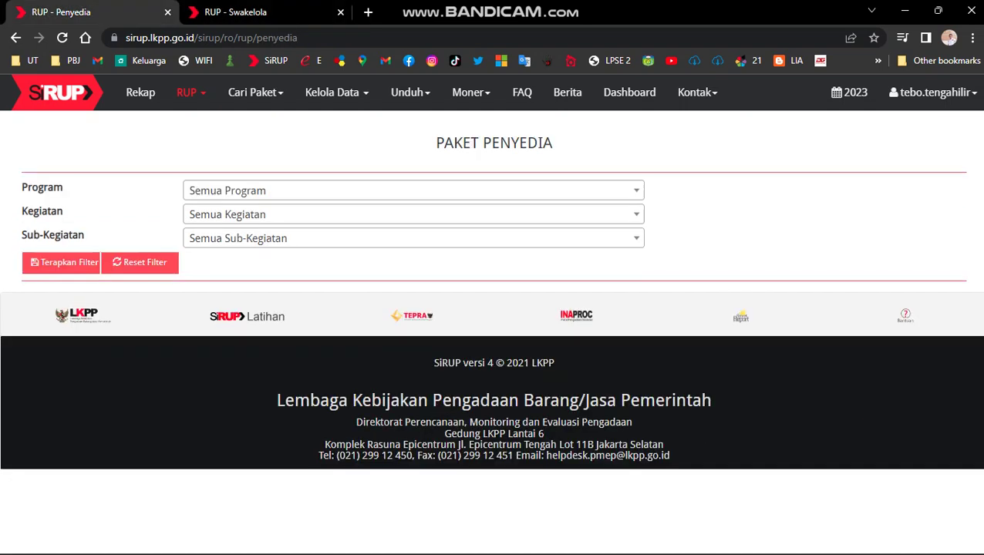
pyautogui.click(62, 262)
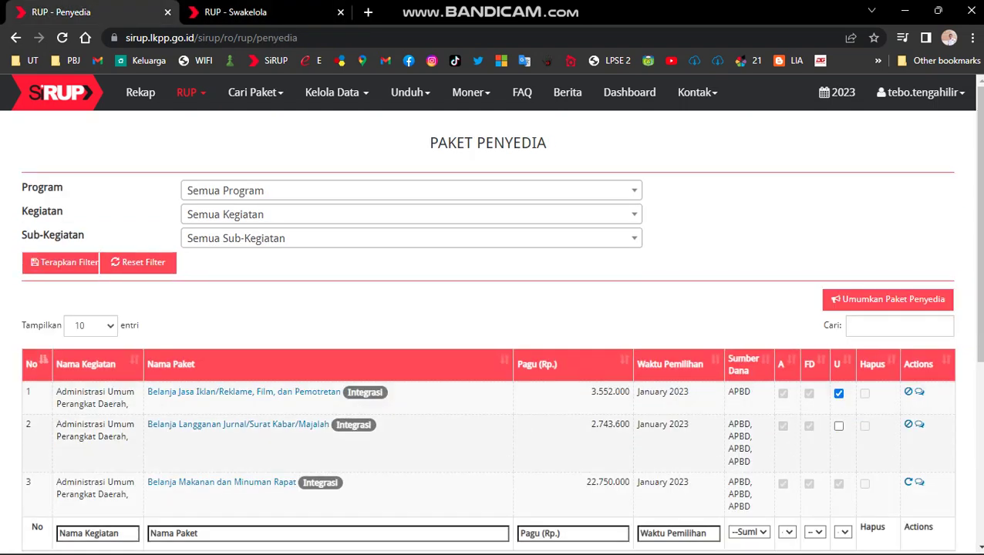
pyautogui.click(838, 426)
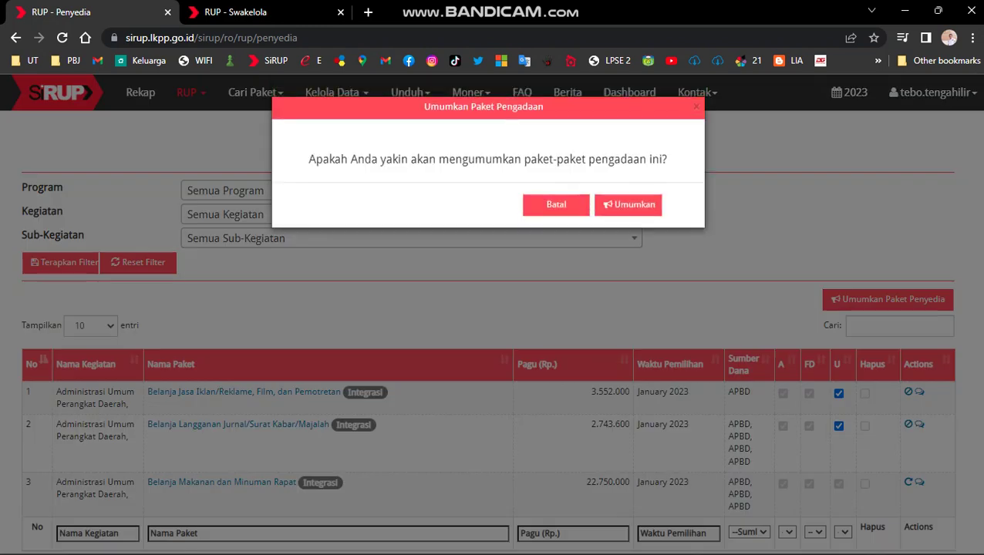
pyautogui.click(628, 204)
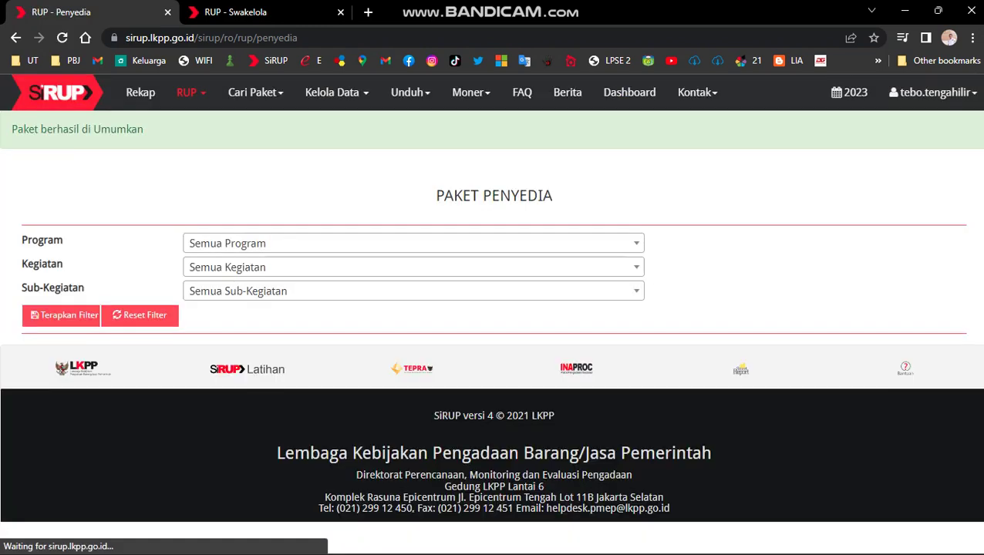